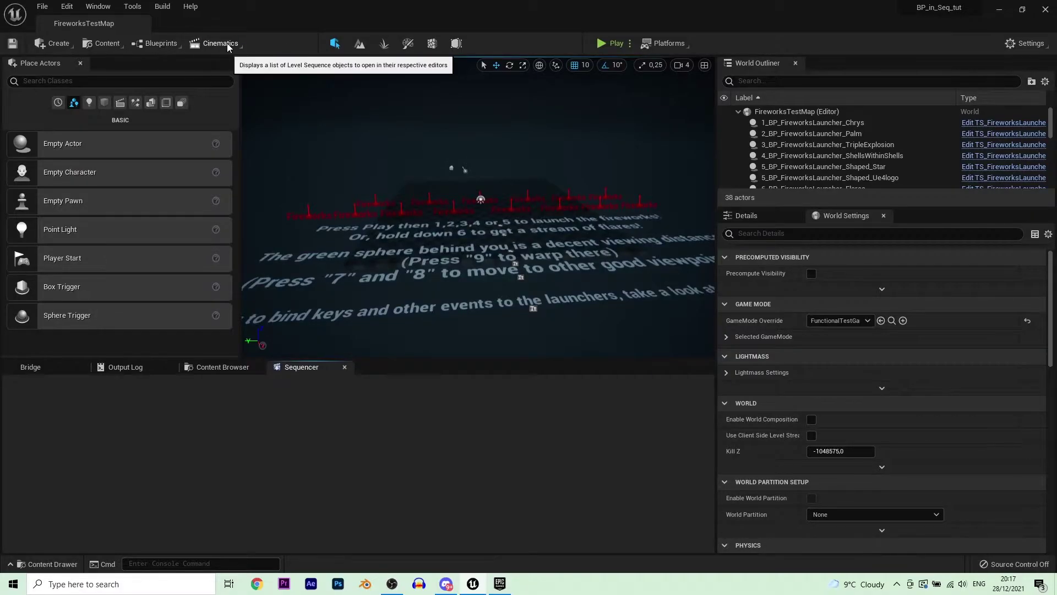
Add a new level sequence named fireworkshow, saved in the Content folder
left_click(227, 43)
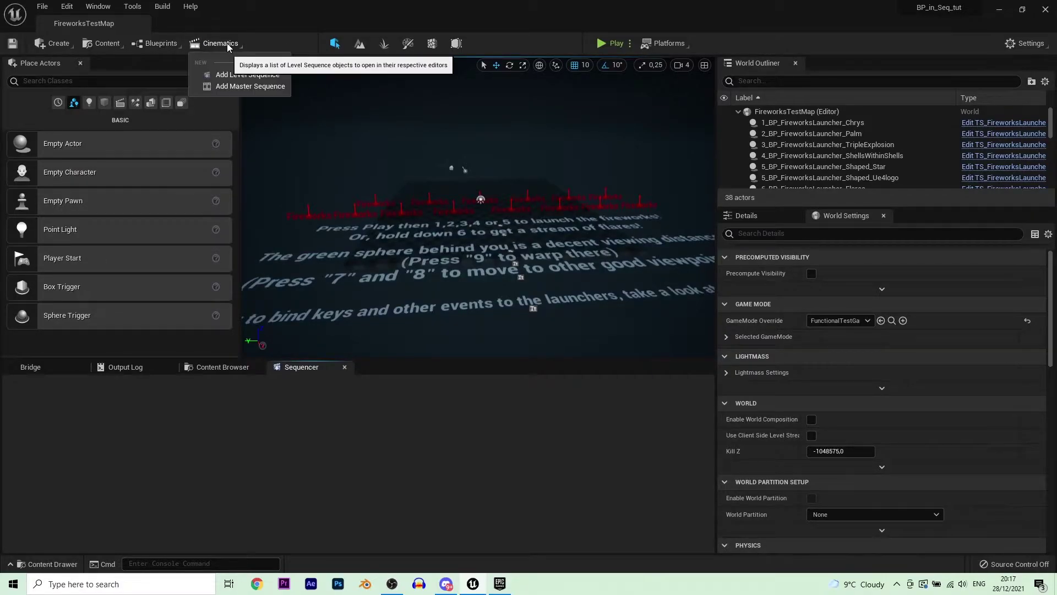
left_click(237, 75)
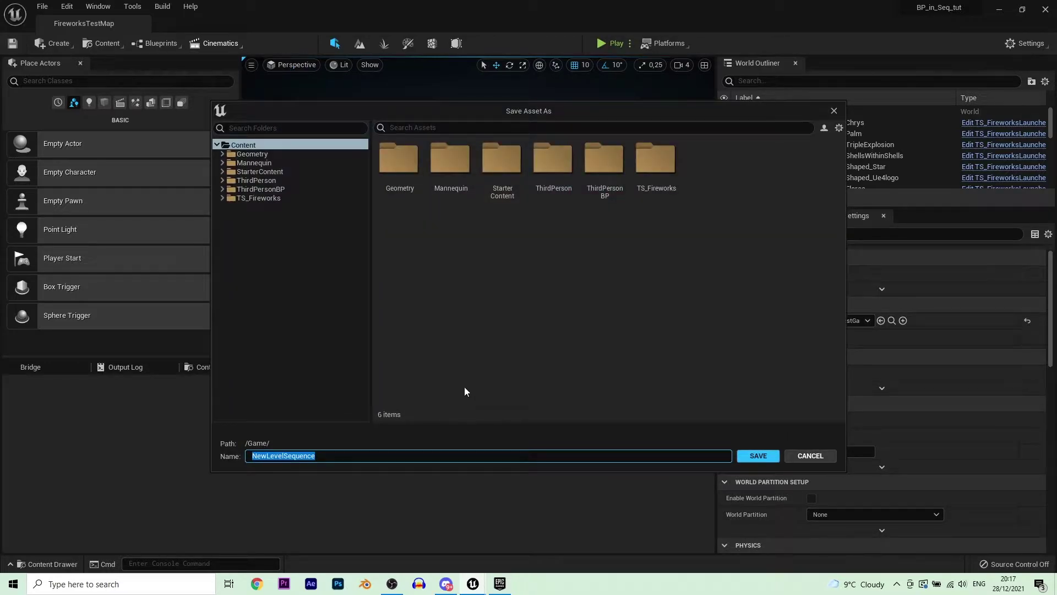
type("my")
key("BackSpace")
key("BackSpace")
type("fire")
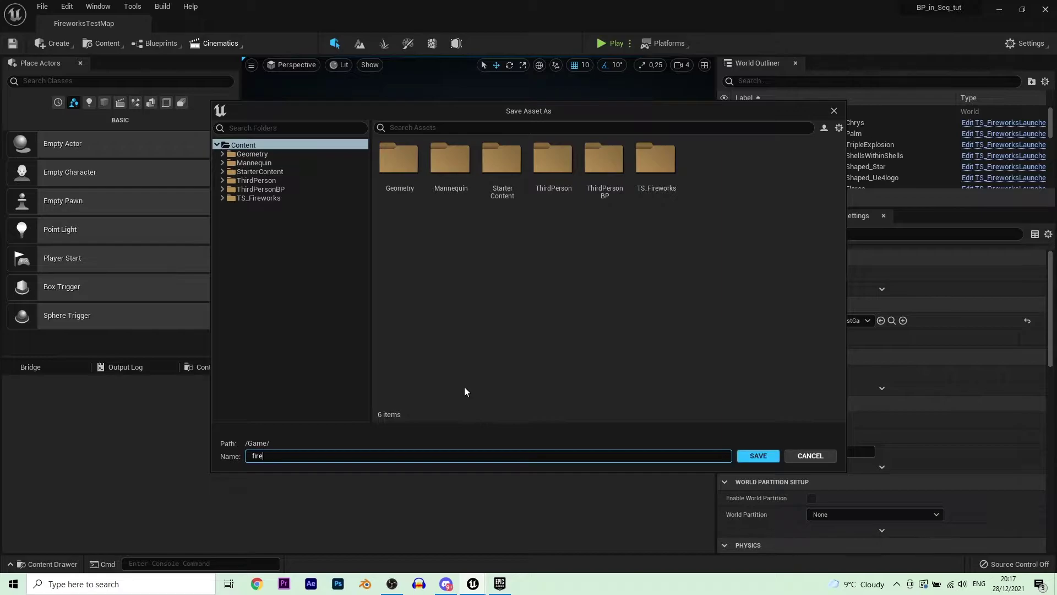
type("workshow")
key("Return")
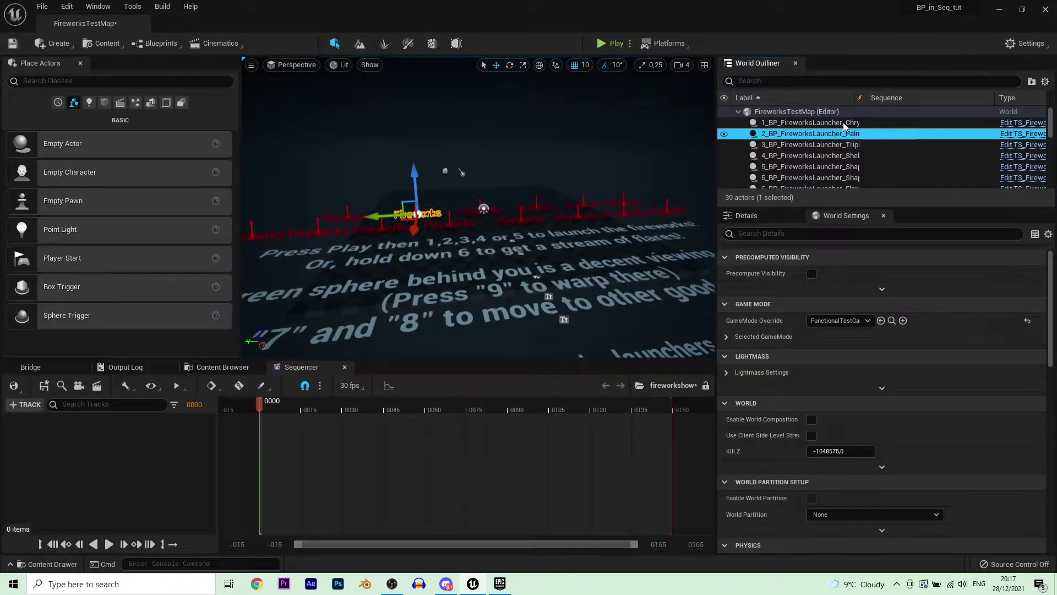
Add the 2_BP_FireworksLauncher_Palm actor to the sequence and convert it to a spawnable
left_click_drag(774, 137, 121, 477)
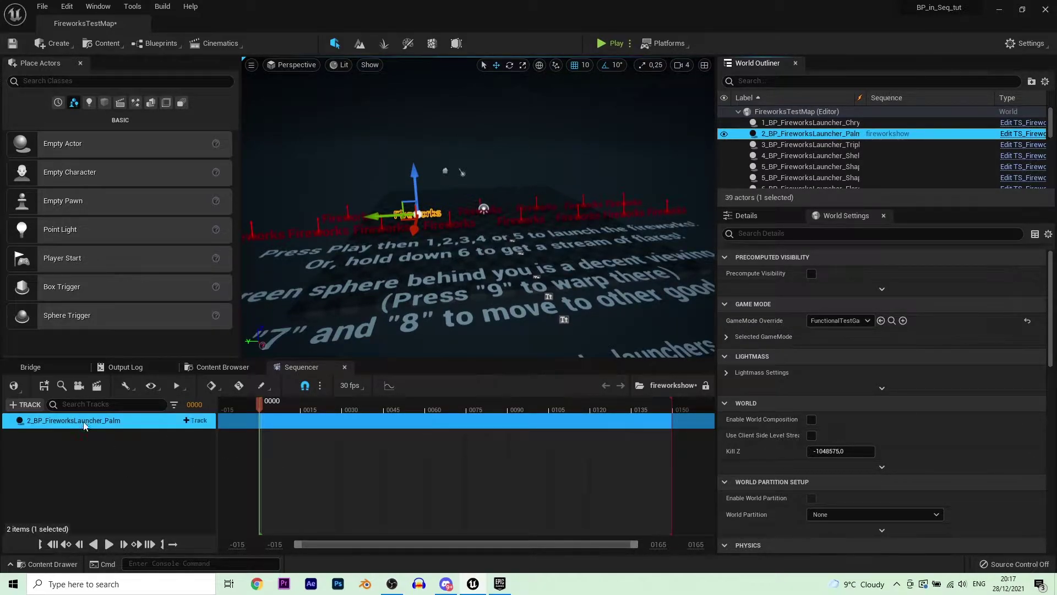
right_click(114, 421)
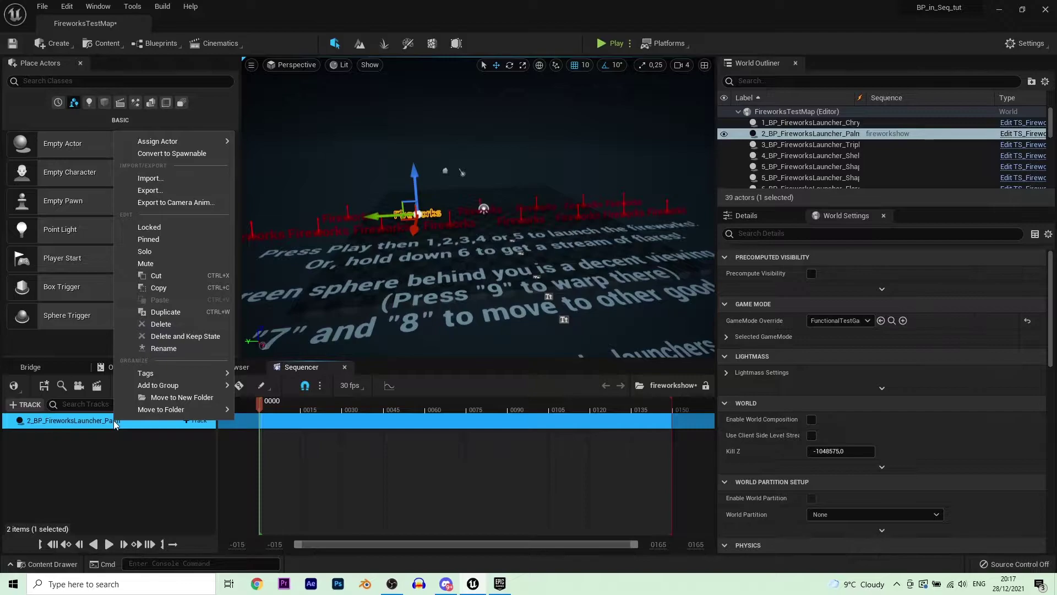
left_click(205, 151)
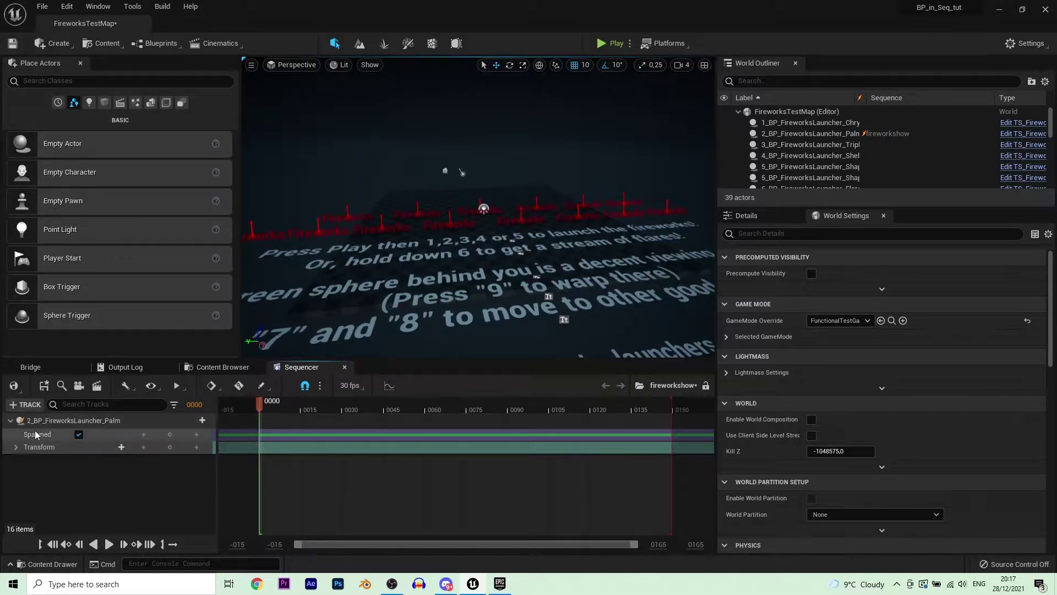
Add a trigger event track to the Palm fireworks launcher in the sequence
left_click(201, 419)
mouse_move(247, 285)
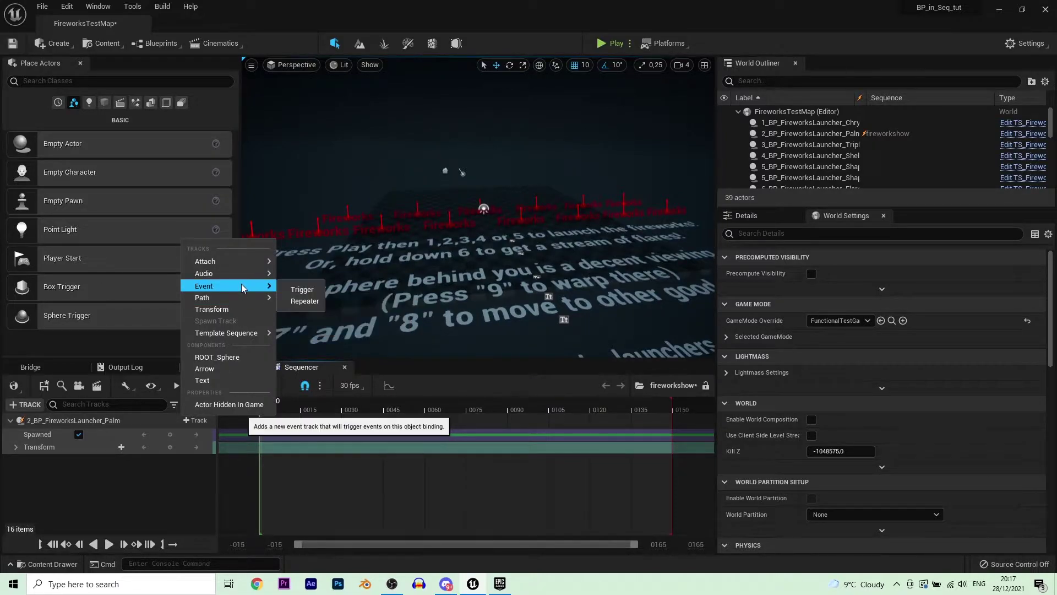
left_click(292, 290)
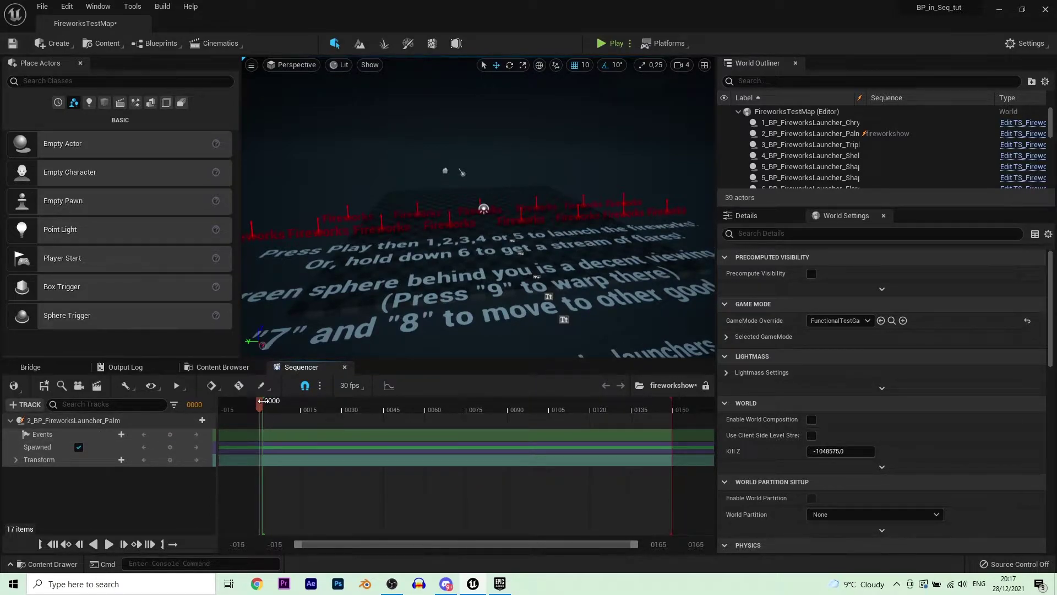
Add a key to the launcher's Events track at frame 5
left_click_drag(262, 407, 277, 409)
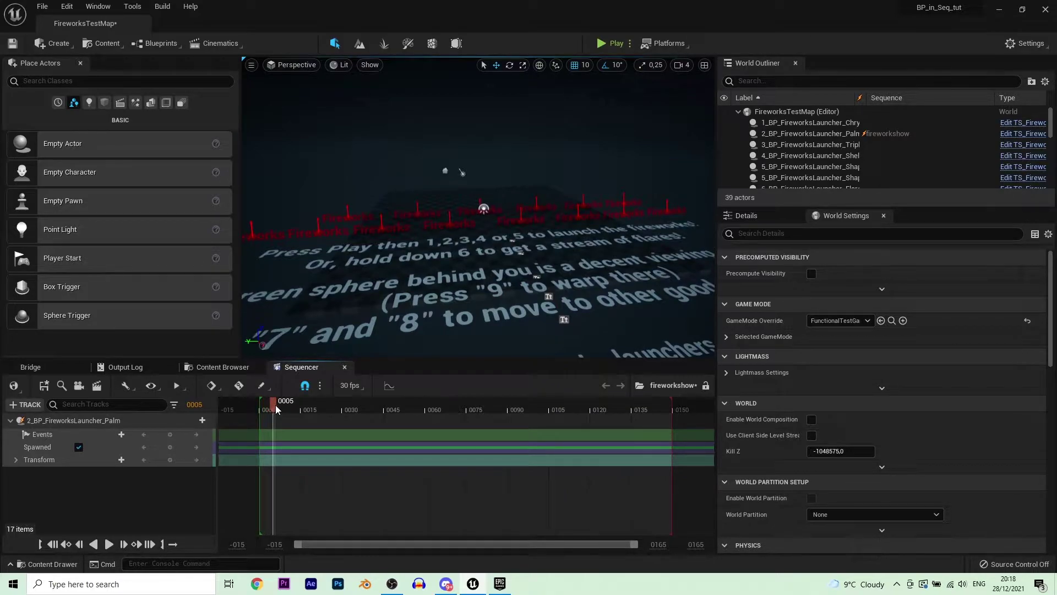
right_click(274, 438)
mouse_move(325, 292)
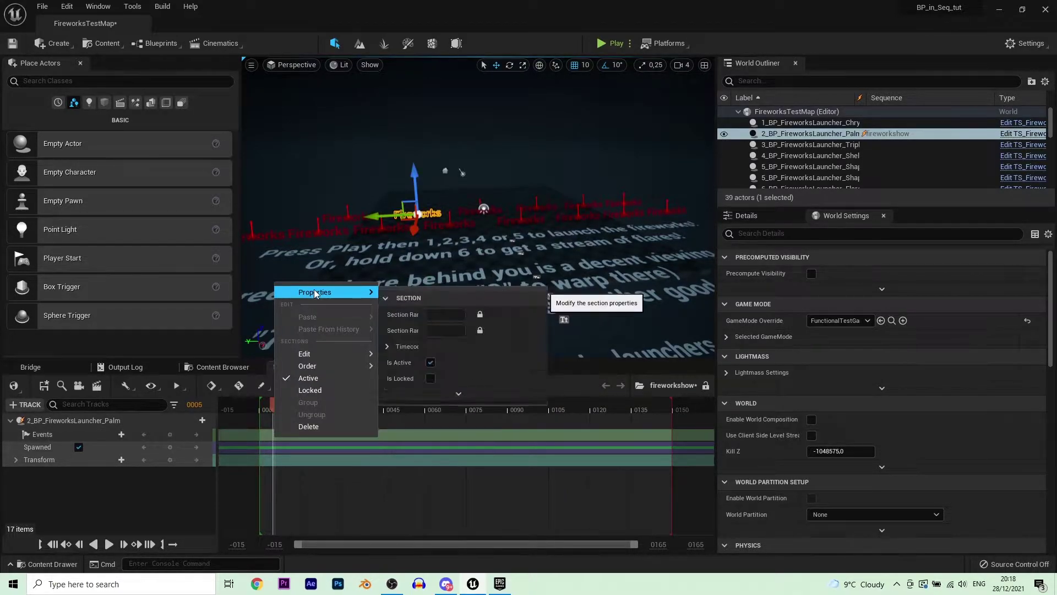
left_click(347, 510)
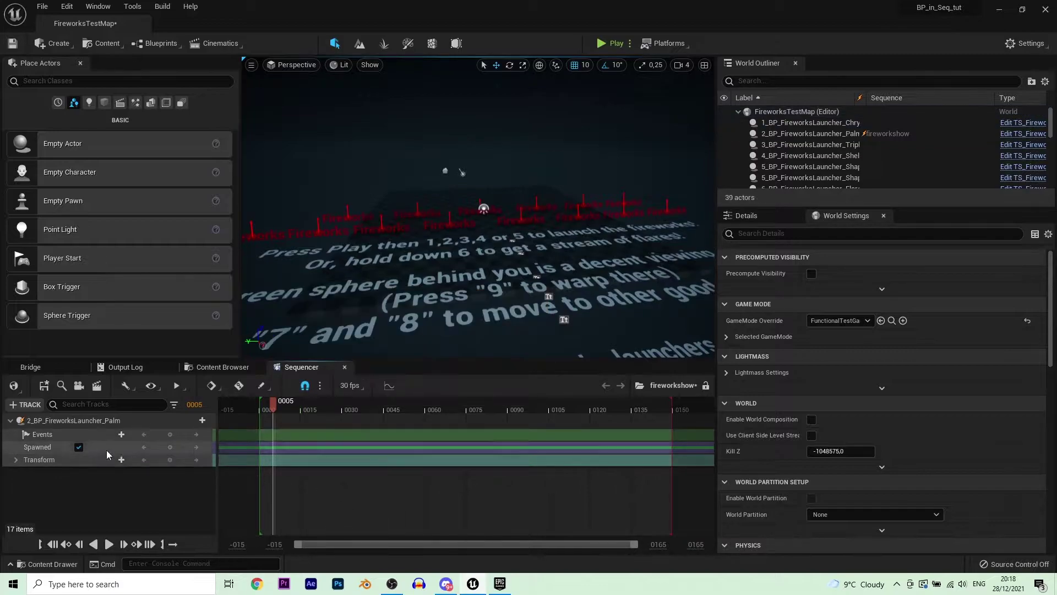
left_click(173, 435)
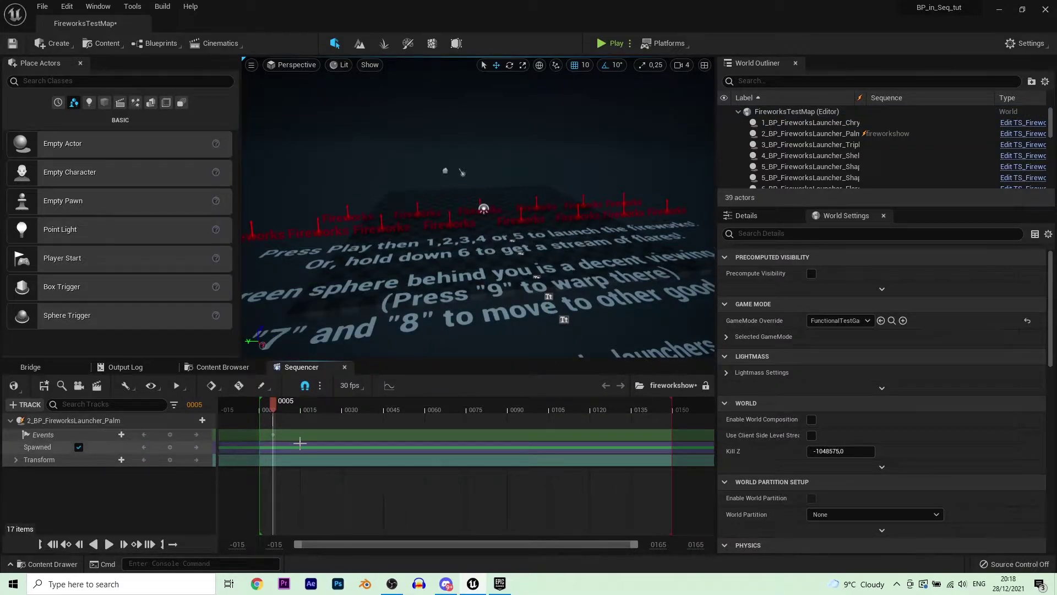
Bind the event key at frame 5 to a newly created endpoint
right_click(273, 436)
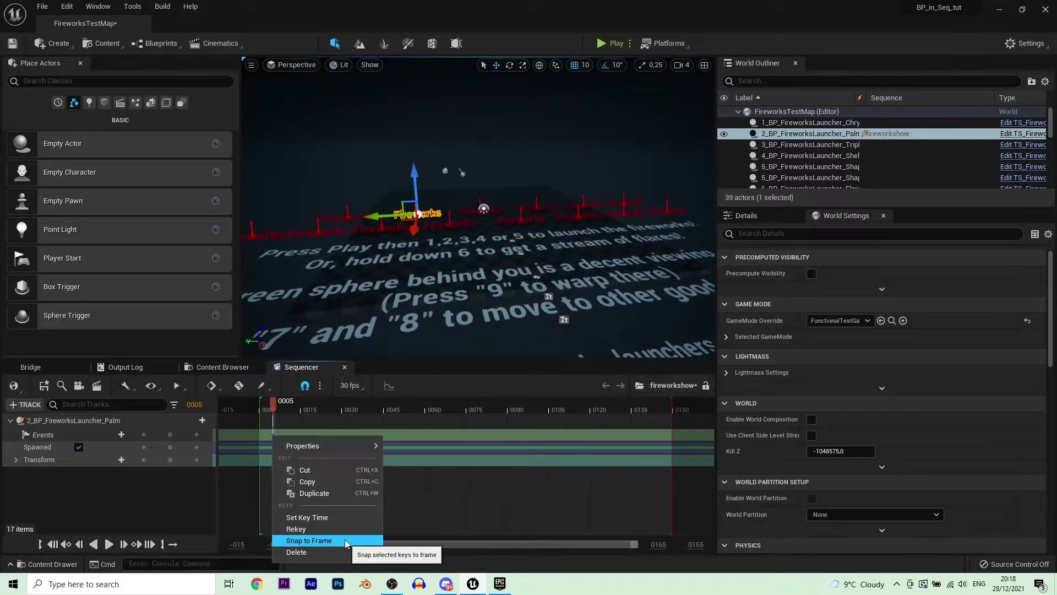
mouse_move(339, 449)
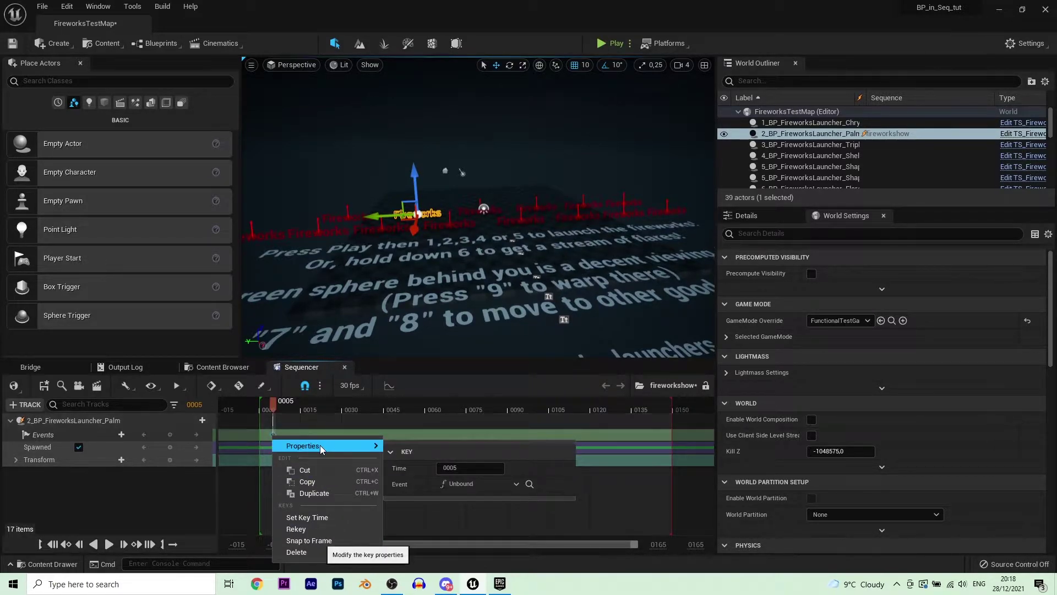
left_click(459, 483)
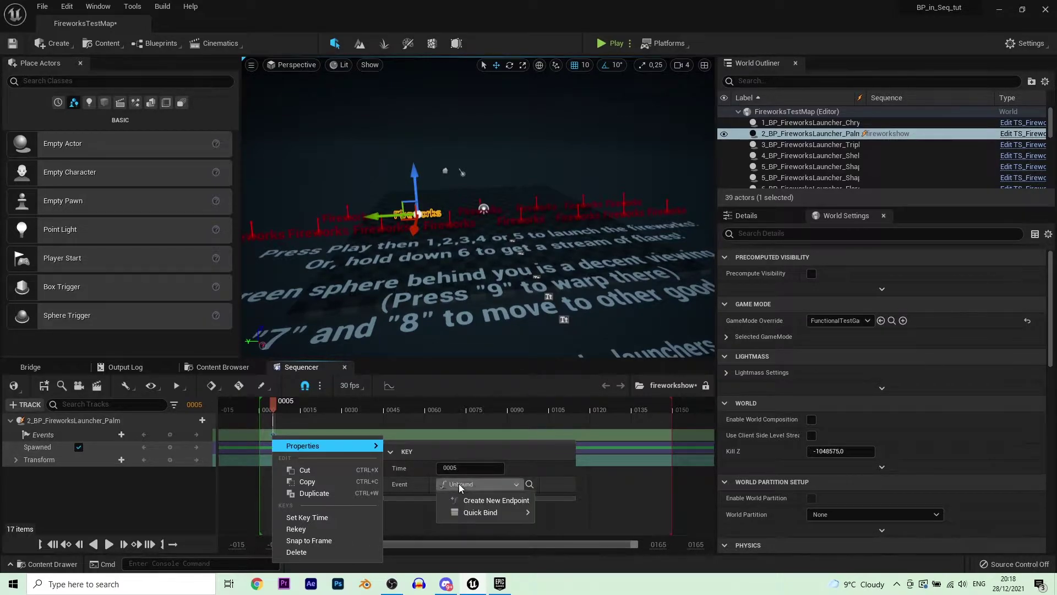
left_click(517, 500)
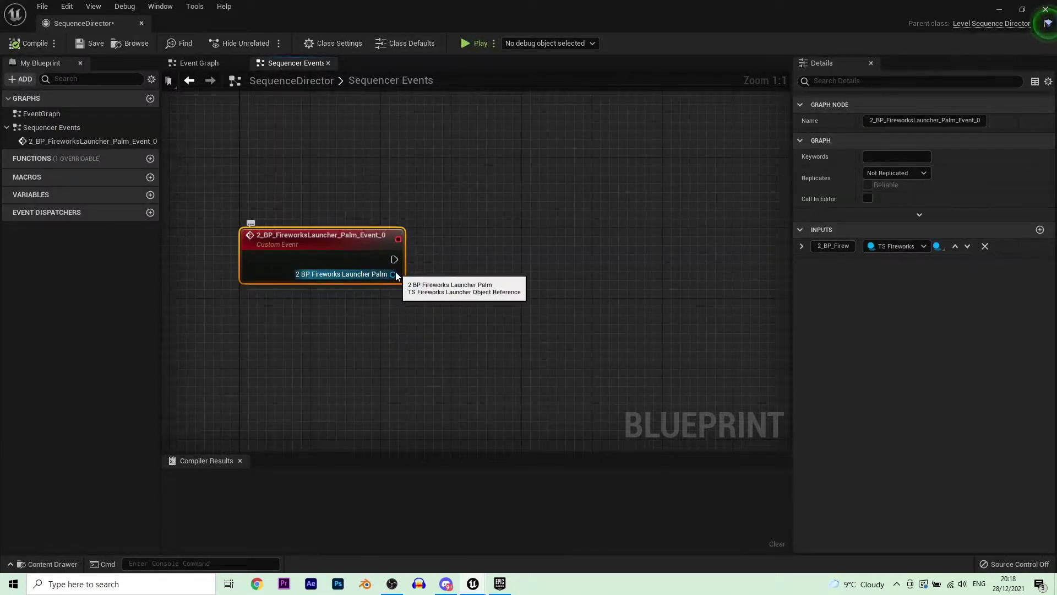
Connect a Launch Shell call on the Palm launcher reference to the new sequencer event and save the SequenceDirector blueprint
left_click_drag(394, 274, 493, 279)
type("lau")
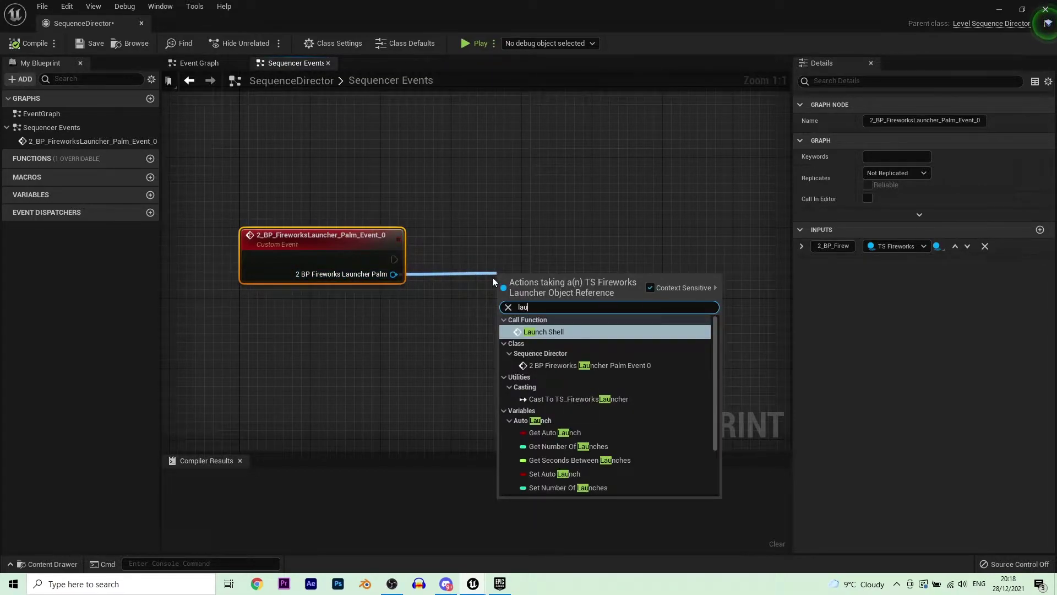
left_click(563, 332)
left_click_drag(551, 279, 561, 219)
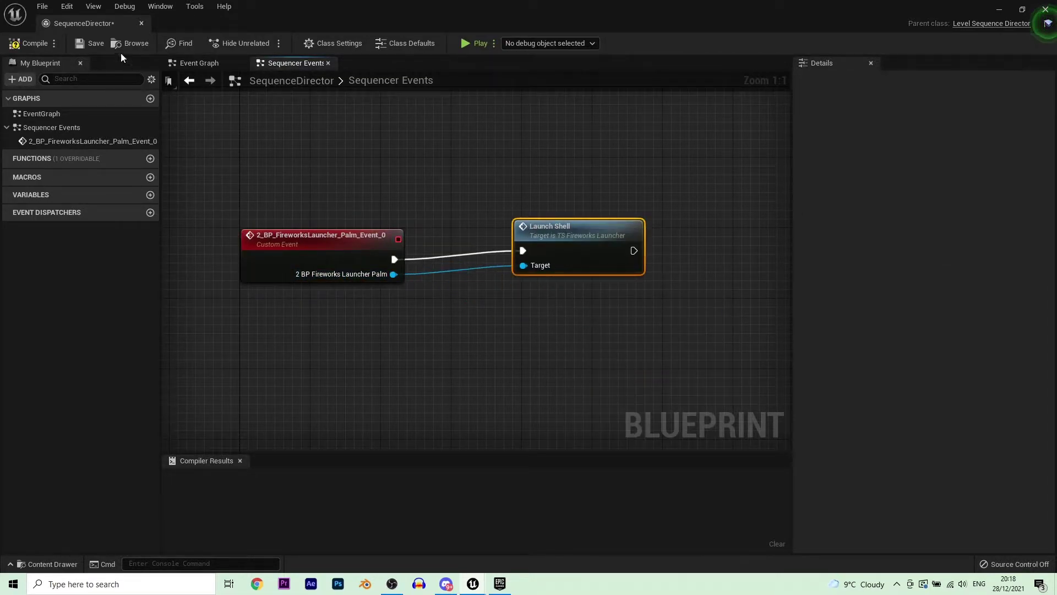
left_click(91, 43)
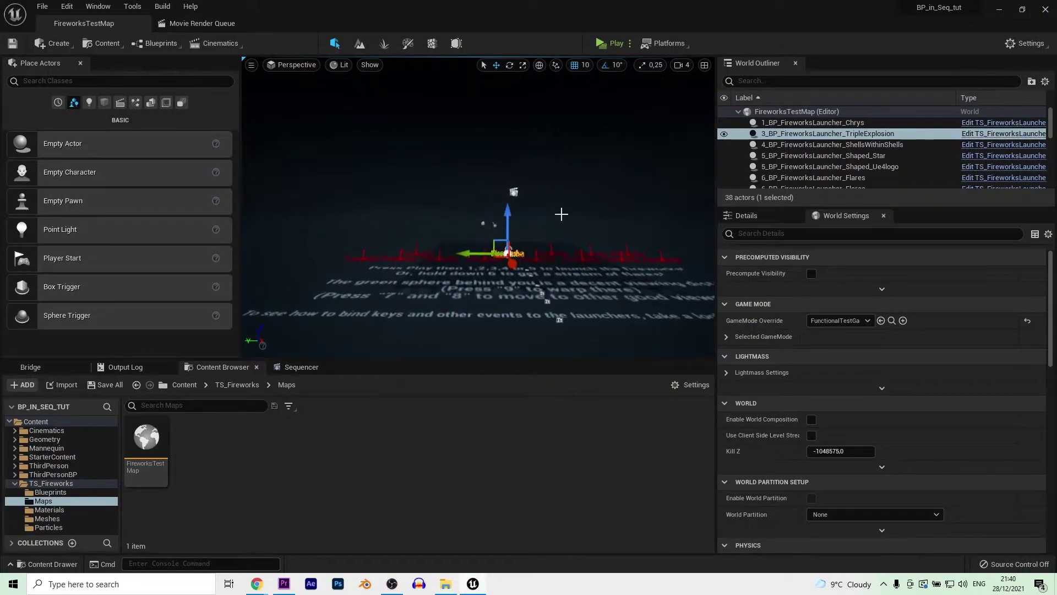
Locate the blueprint asset of 3_BP_FireworksLauncher_TripleExplosion, open it for editing and inspect the LaunchShell custom event in its event graph
left_click(811, 123)
left_click(806, 133)
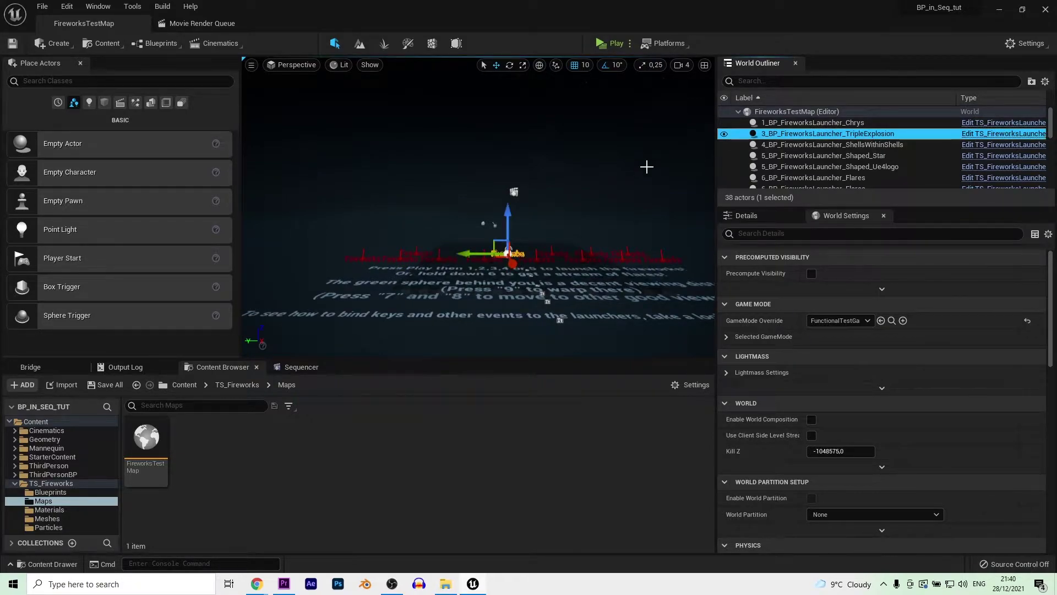
key("ctrl+b")
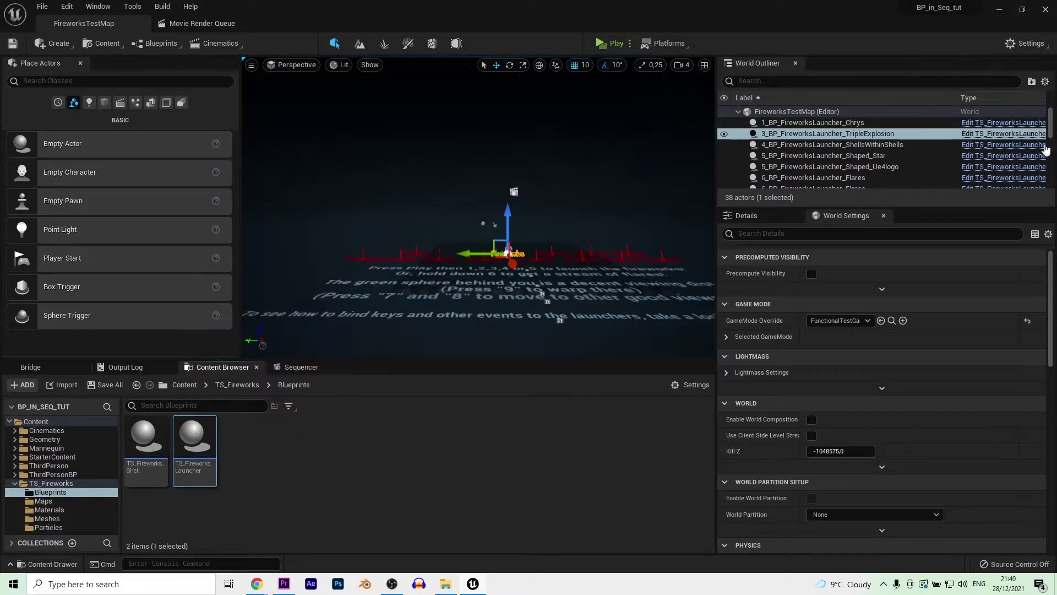
left_click(1019, 134)
scroll(422, 269, "up", 7)
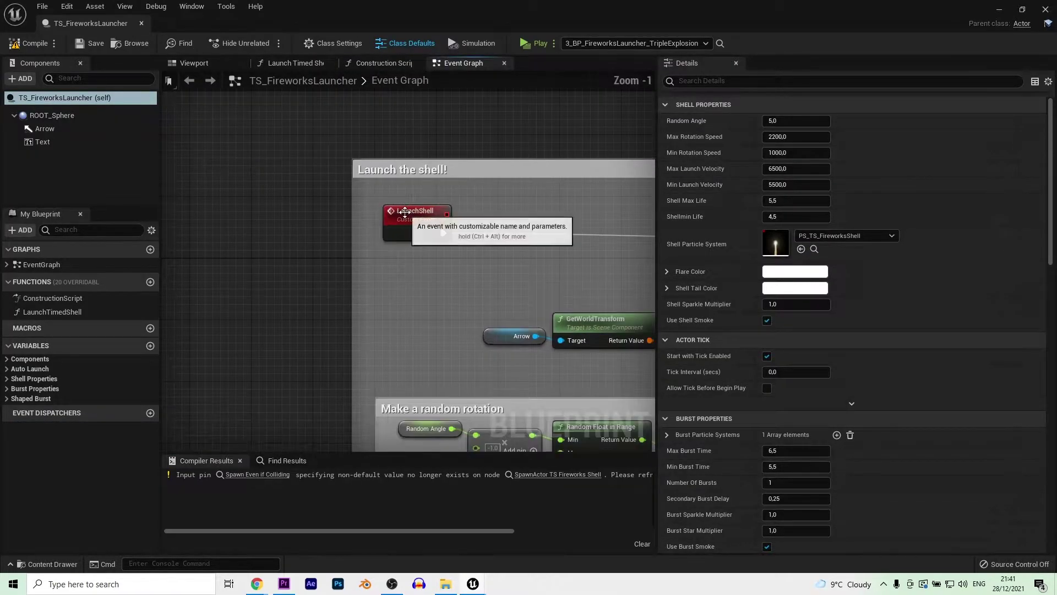
left_click(417, 223)
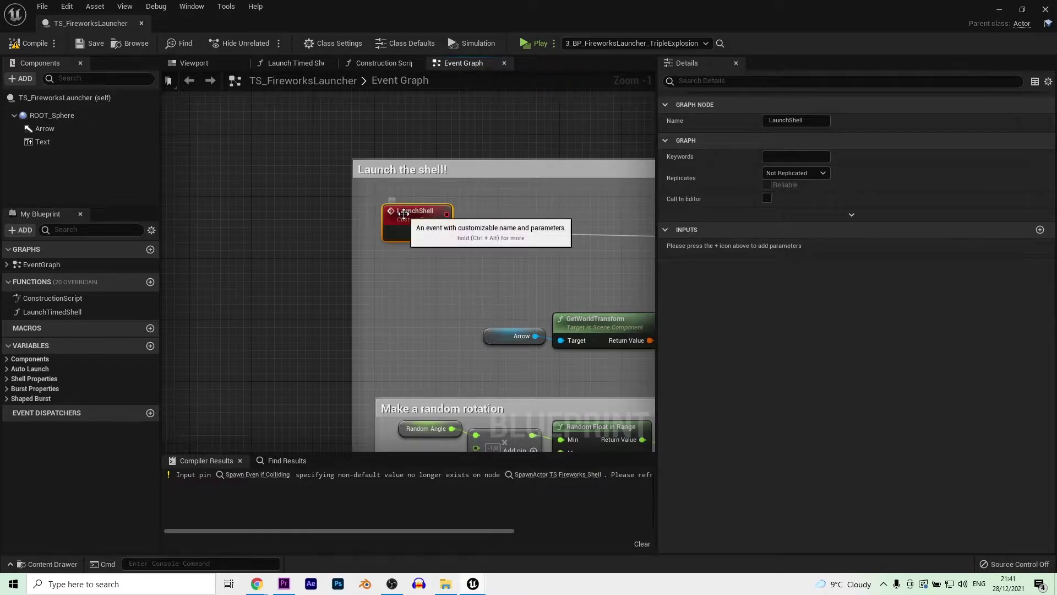
scroll(265, 285, "down", 3)
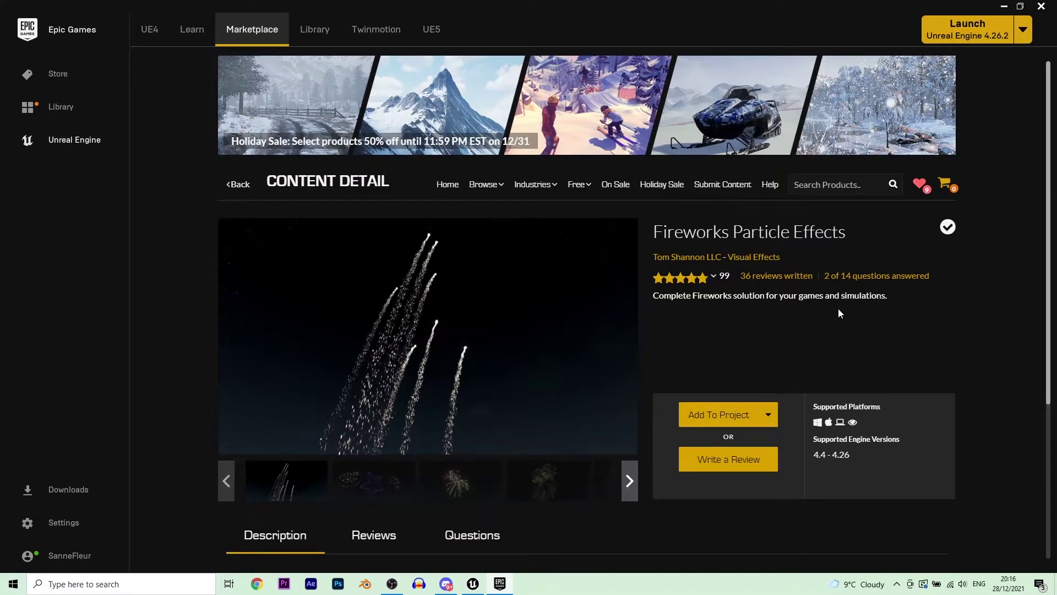
Read the full Fireworks Particle Effects description in the Epic Games Launcher marketplace and choose to add the pack to a project
scroll(839, 309, "down", 5)
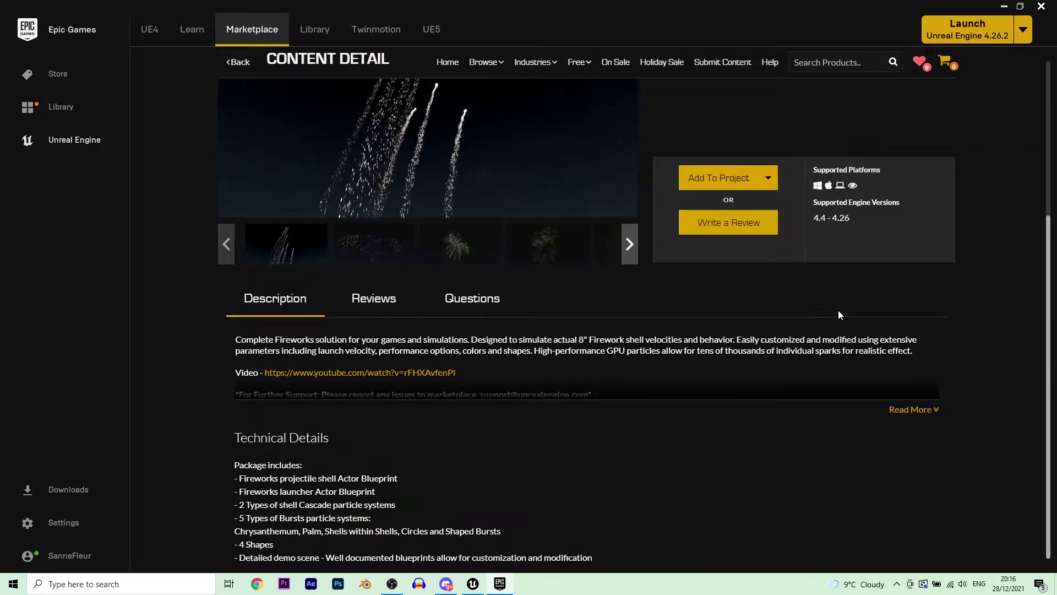
left_click(896, 410)
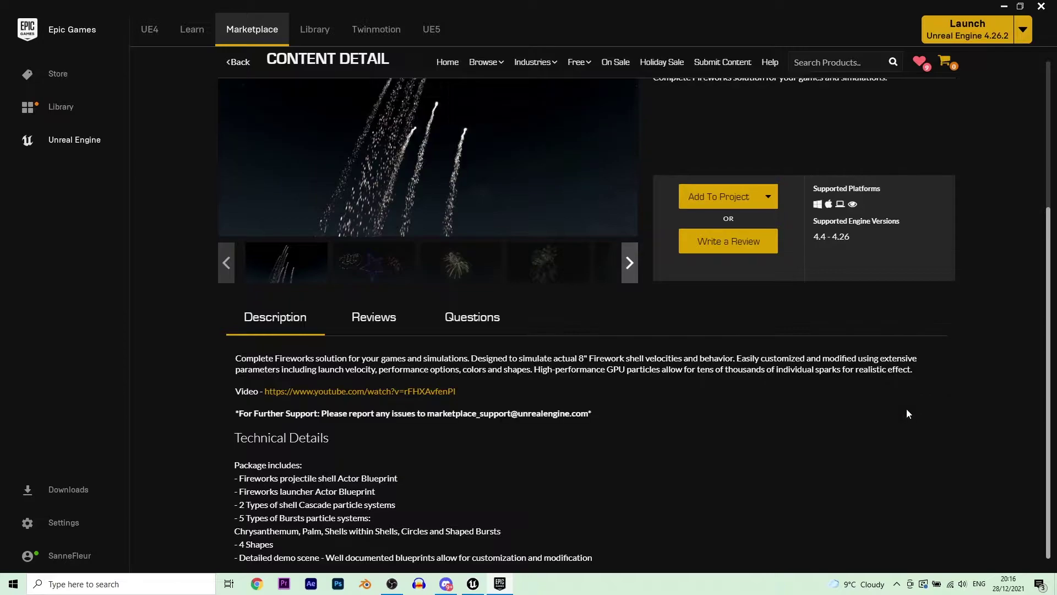
left_click(706, 424)
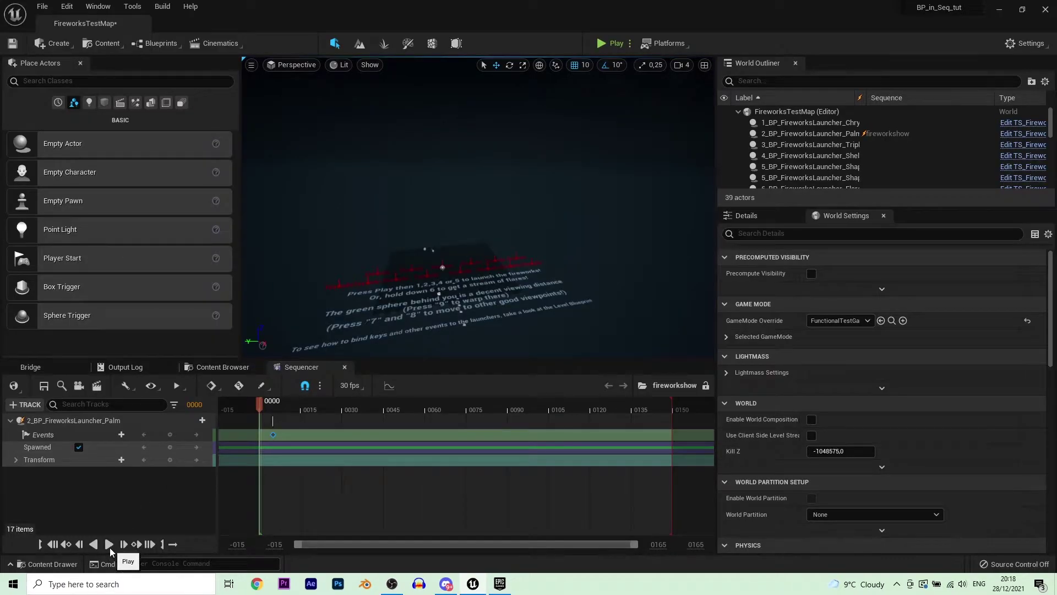
Preview the fireworks by playing the sequence, and run the level in play mode before stopping it
left_click(109, 544)
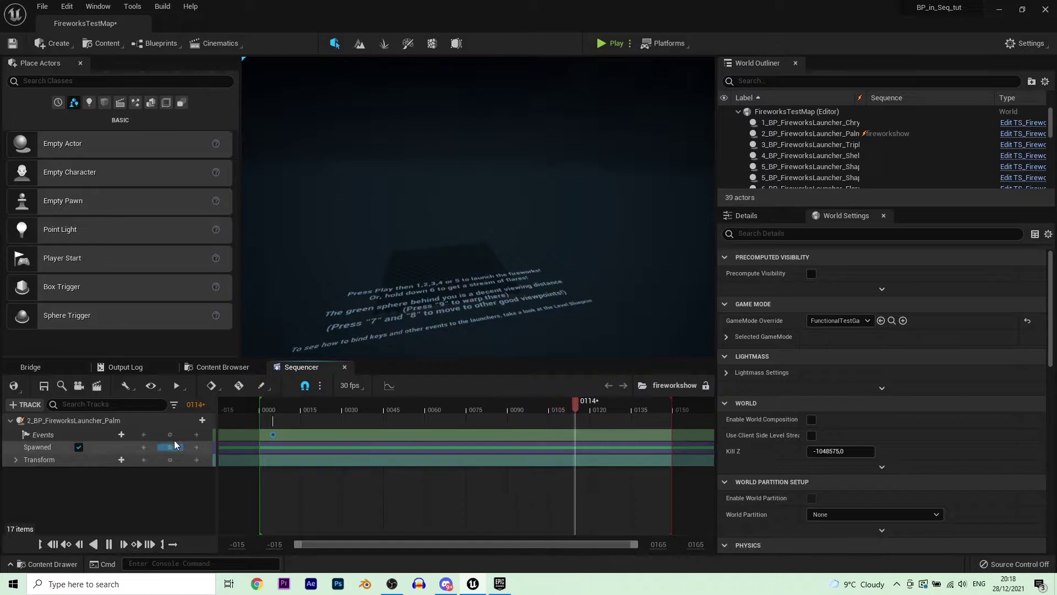
left_click(611, 43)
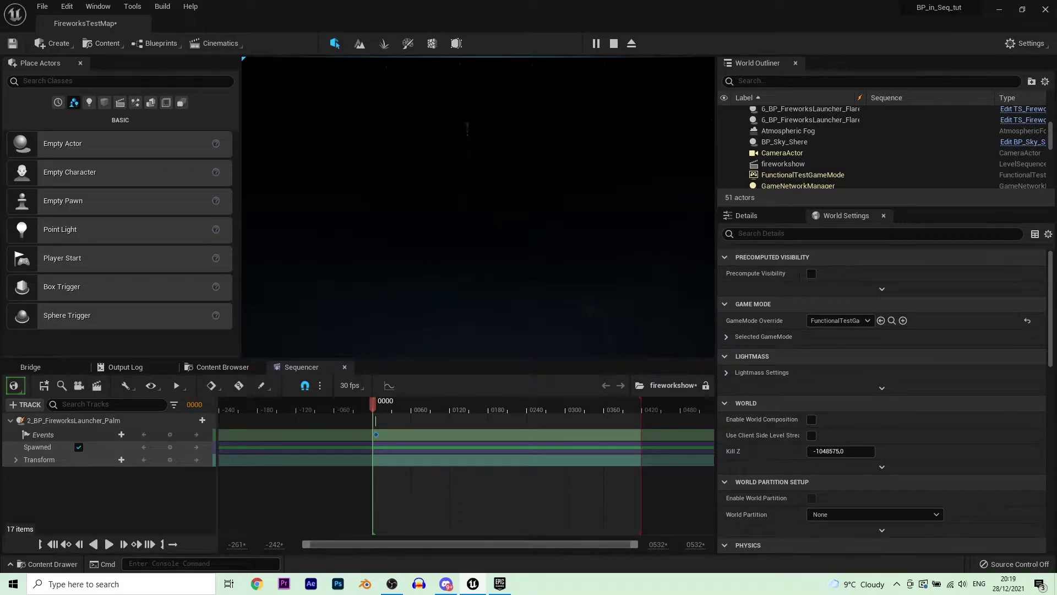
key("Escape")
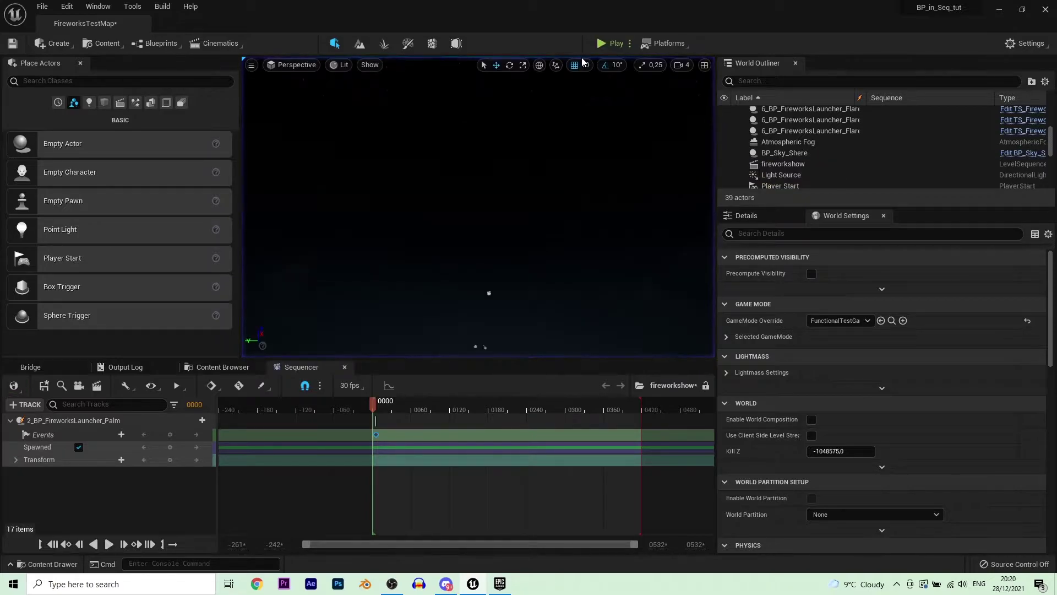
Create a cine camera in the fireworkshow sequence and lock the viewport to it
left_click(79, 386)
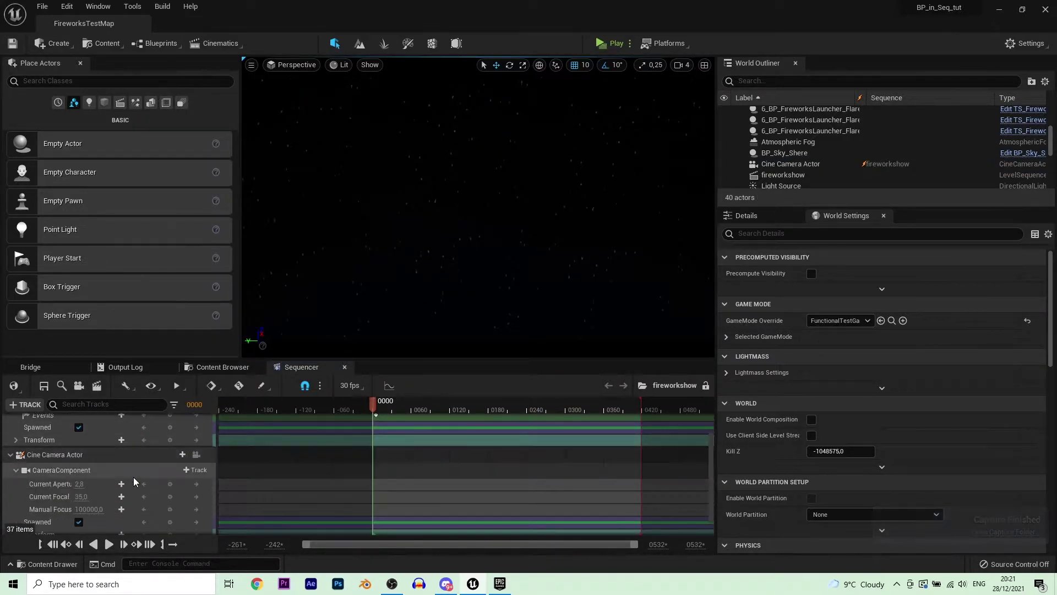
scroll(134, 477, "down", 2)
left_click(196, 455)
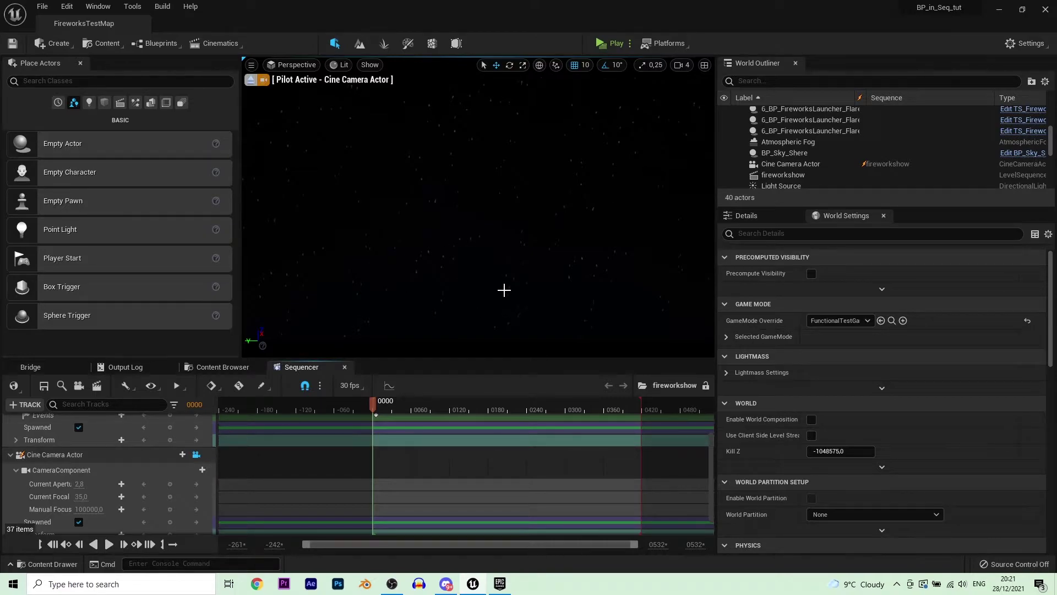
Reduce the cine camera's current focal length to about 9.42
scroll(126, 508, "down", 1)
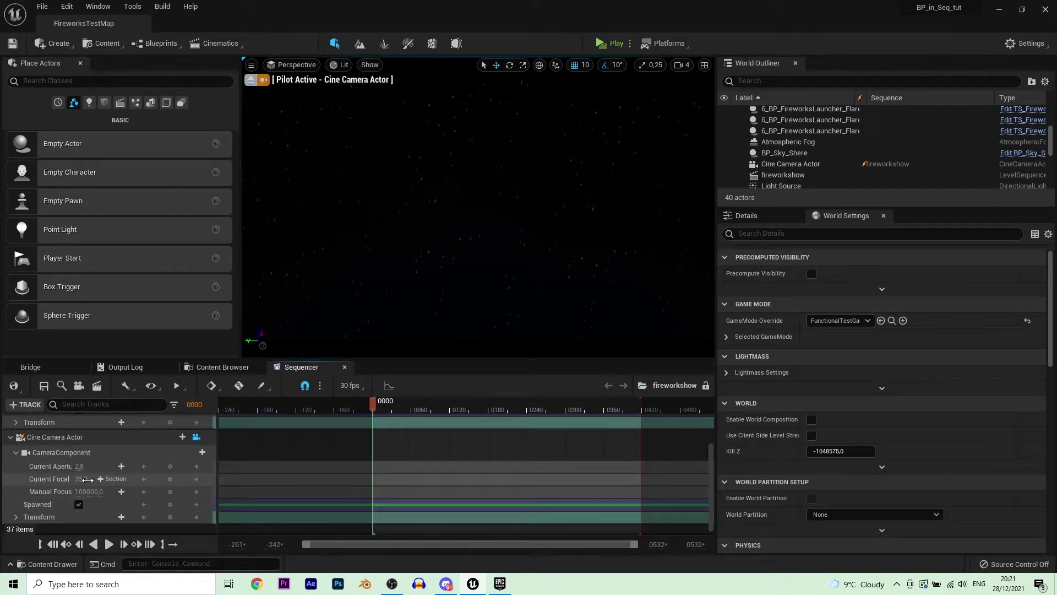
left_click_drag(85, 478, 77, 479)
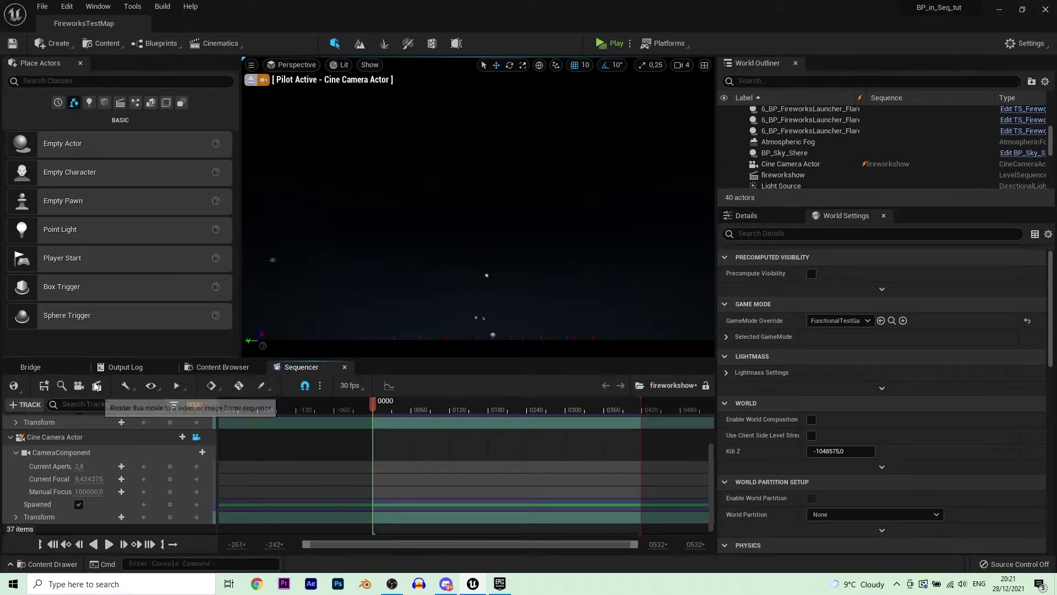
Render the fireworkshow sequence as an AVI video sequence at 1280 x 720 and close the movie render settings
left_click(94, 387)
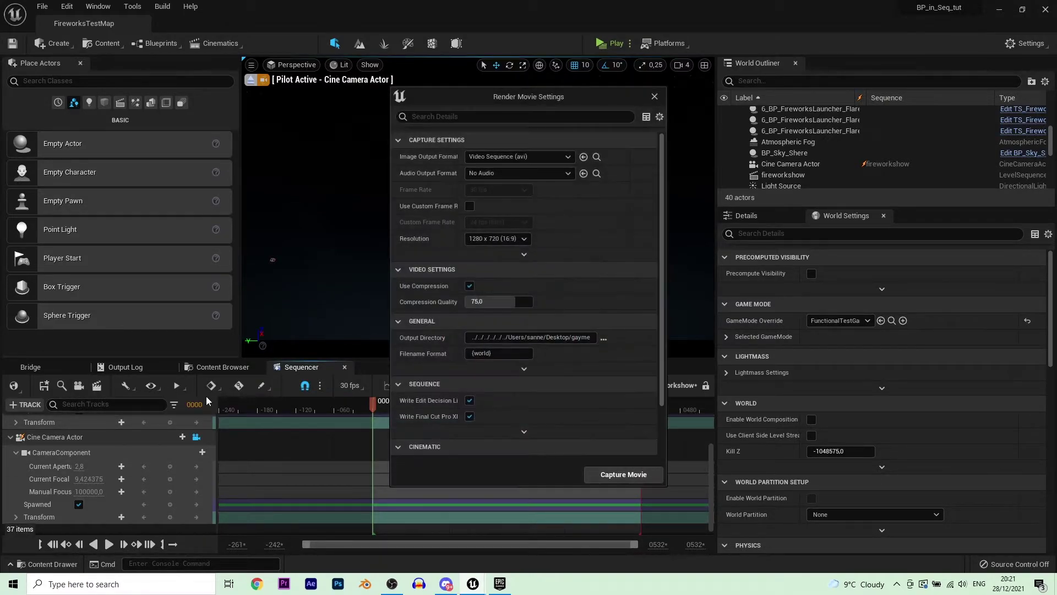
left_click(623, 474)
left_click(510, 411)
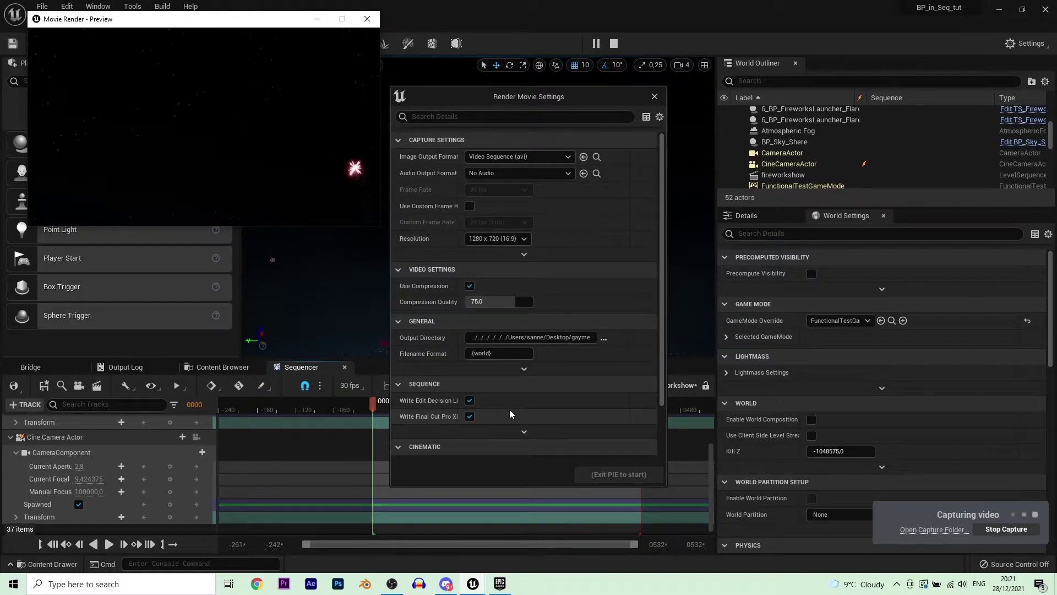
left_click(655, 97)
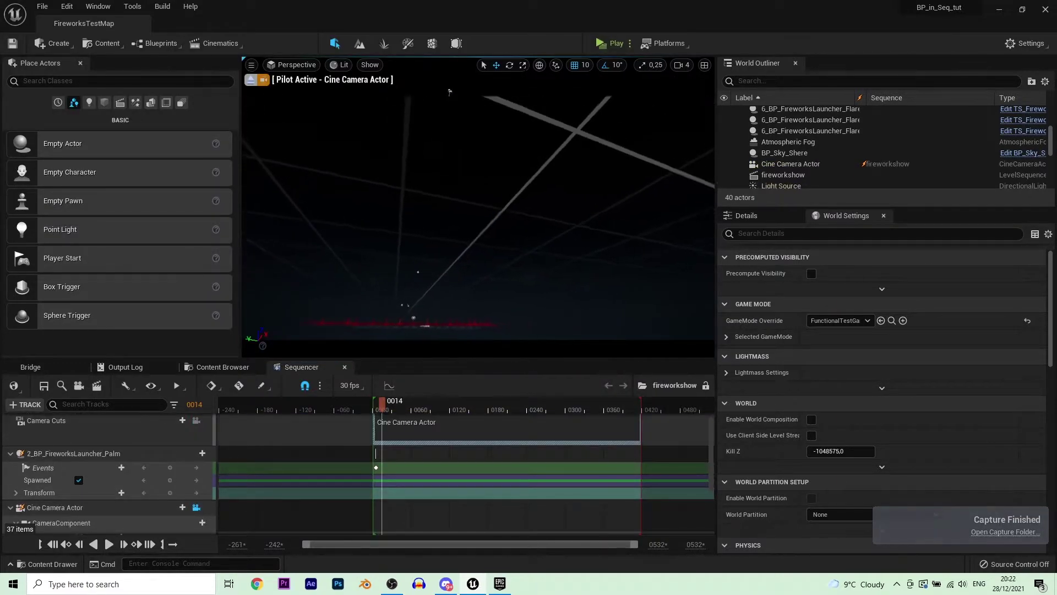
Reframe the piloted cine camera on the fireworks, save the sequence and render the movie again with the same settings
right_click_drag(606, 149, 605, 148)
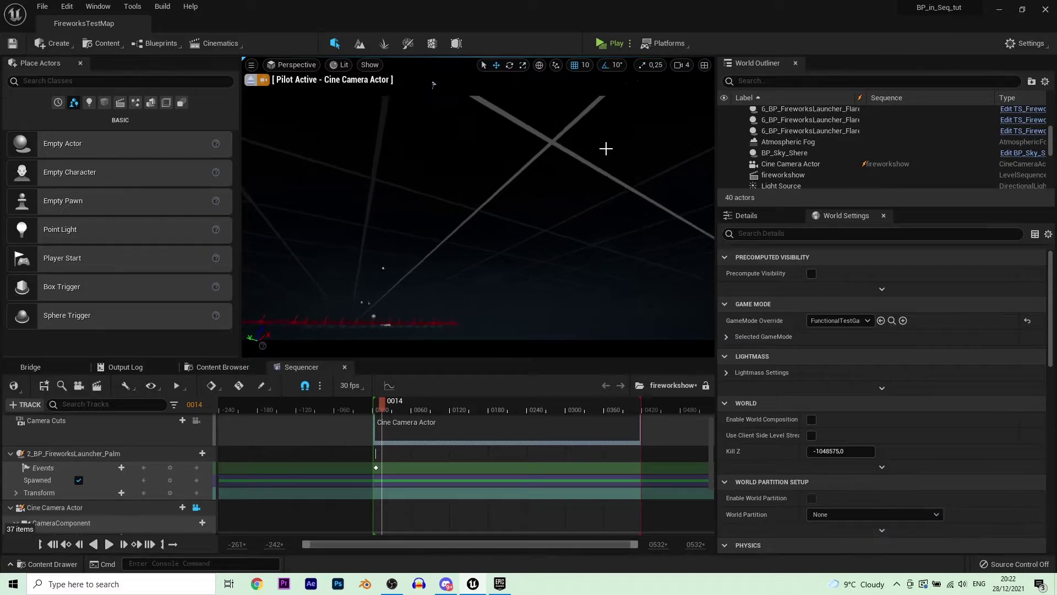
left_click(44, 385)
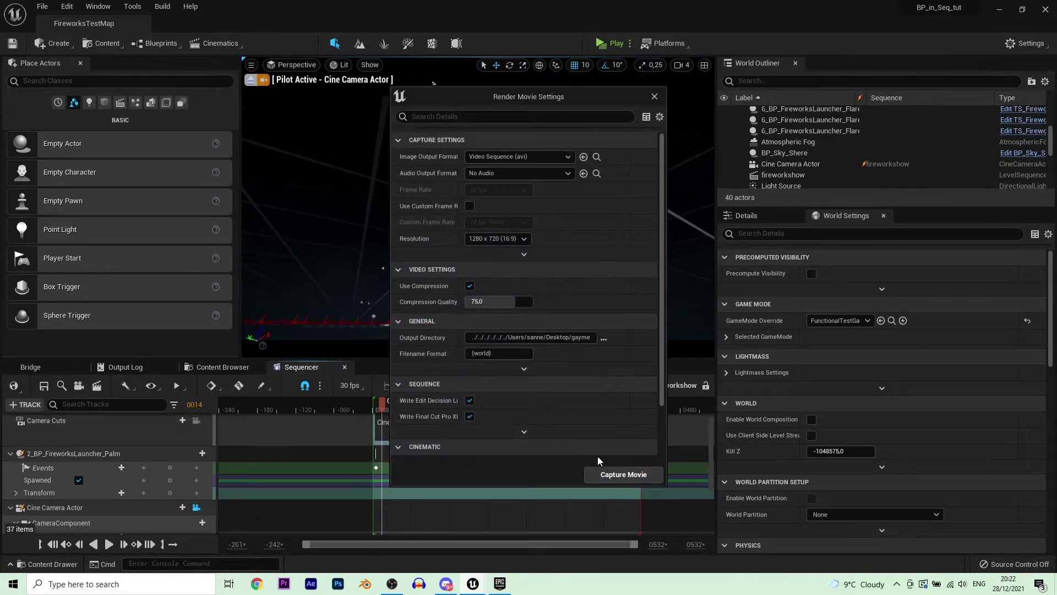
left_click(606, 475)
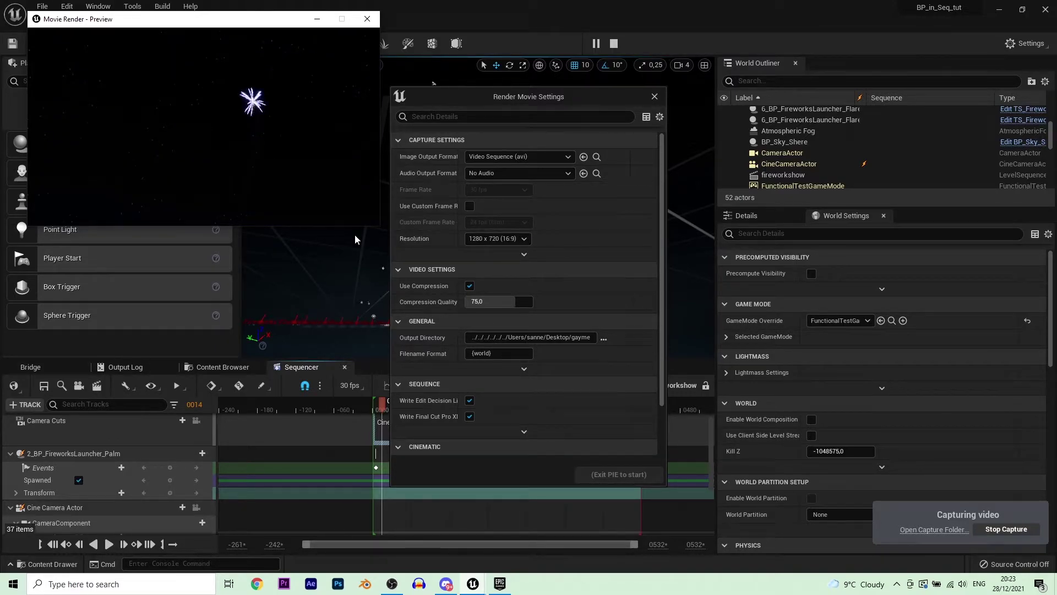
left_click(654, 97)
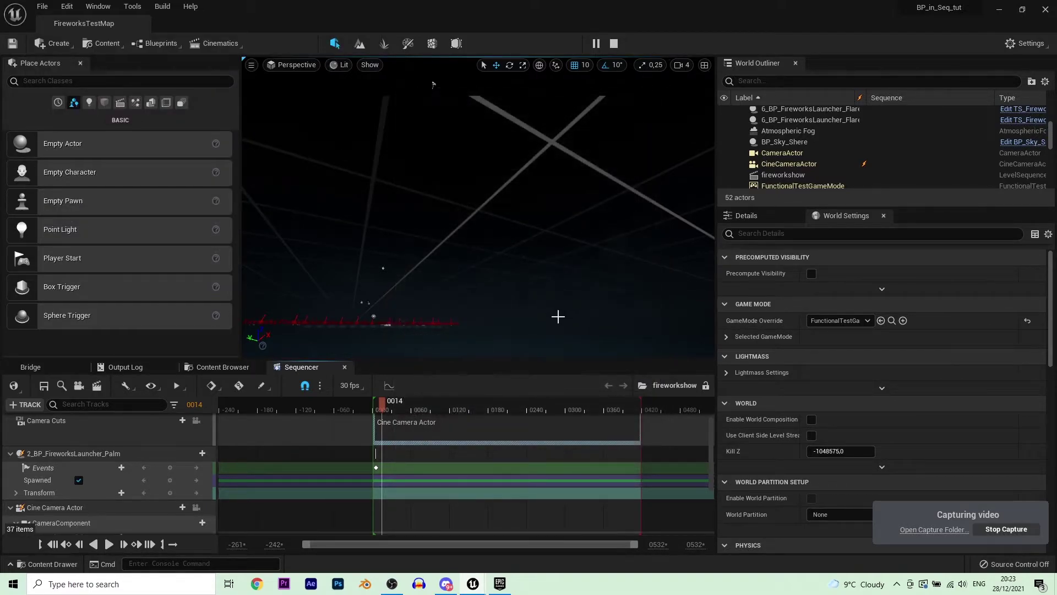
Copy the event key of the Palm fireworks launcher and paste repeats along its Events track up to frame 39
left_click(376, 467)
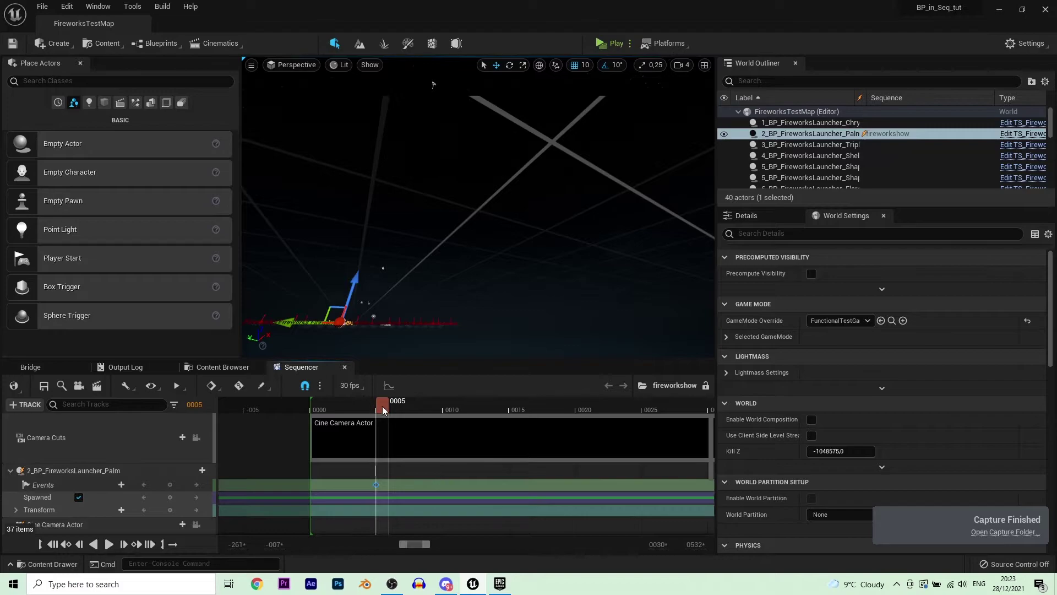
left_click_drag(385, 411, 656, 408)
key("Return")
key("Return")
scroll(485, 454, "down", 2)
scroll(534, 453, "down", 3, "ctrl")
key("Return")
scroll(594, 460, "down", 1)
scroll(595, 460, "down", 2, "ctrl")
scroll(593, 462, "up", 3)
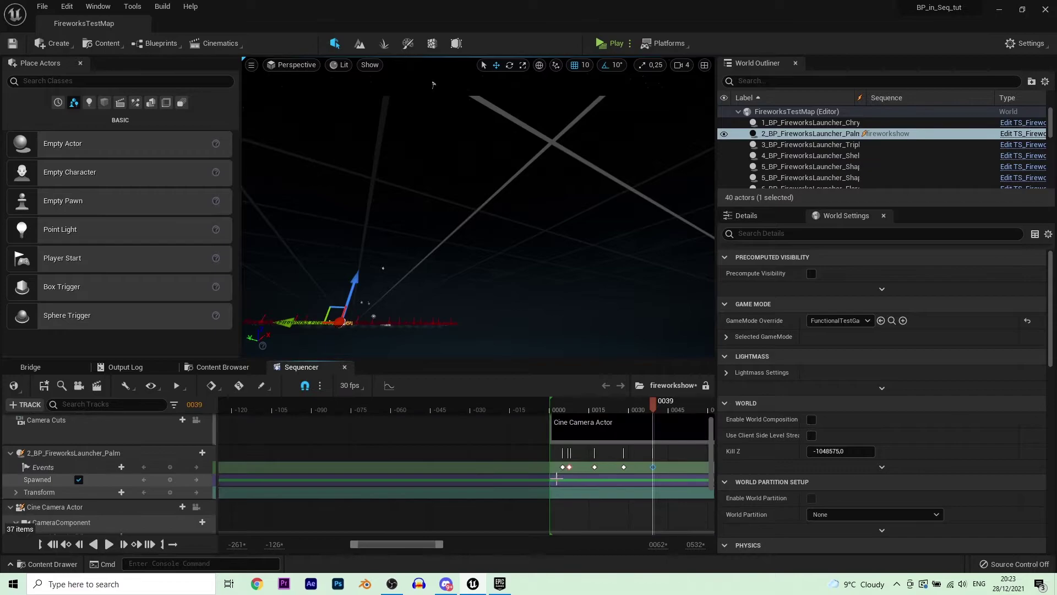
left_click_drag(421, 546, 465, 544)
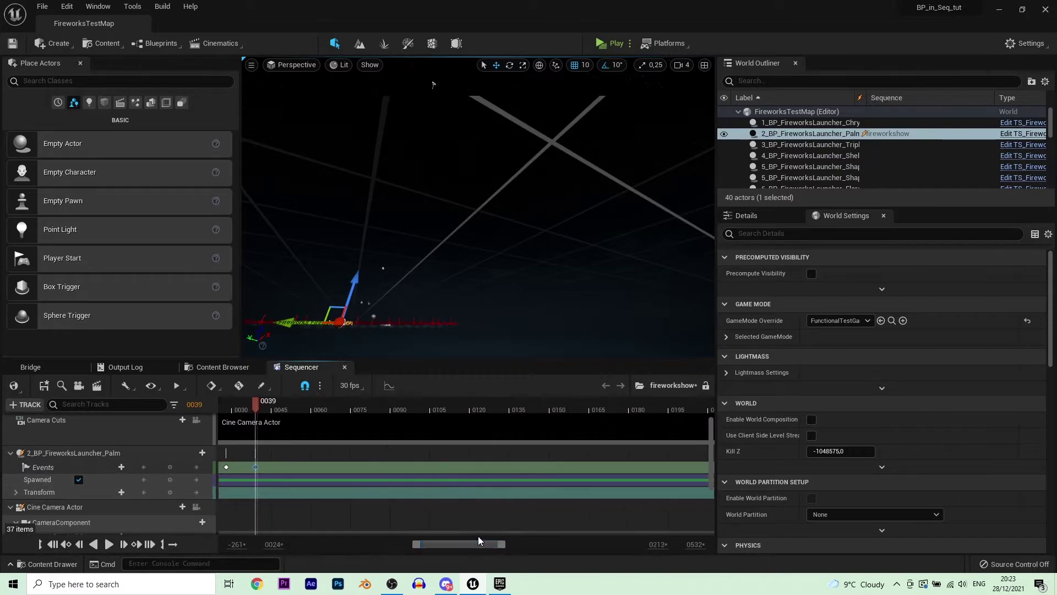
Add two more launch event keys to the Palm launcher's Events track, at about frame 150 and at frame 259
scroll(444, 500, "down", 4, "ctrl")
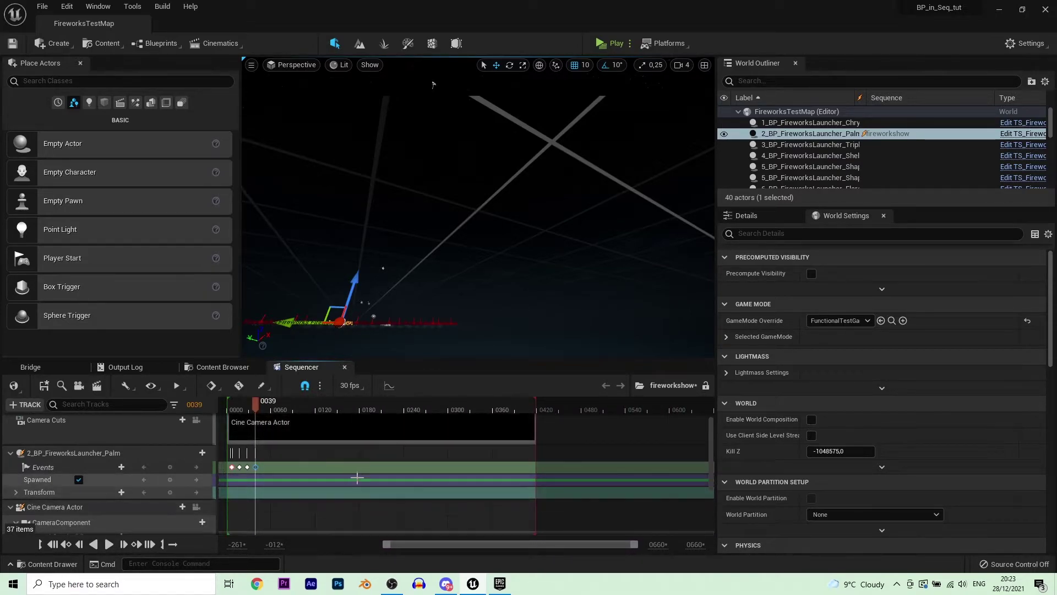
left_click(333, 467)
left_click_drag(255, 405, 418, 407)
key("Return")
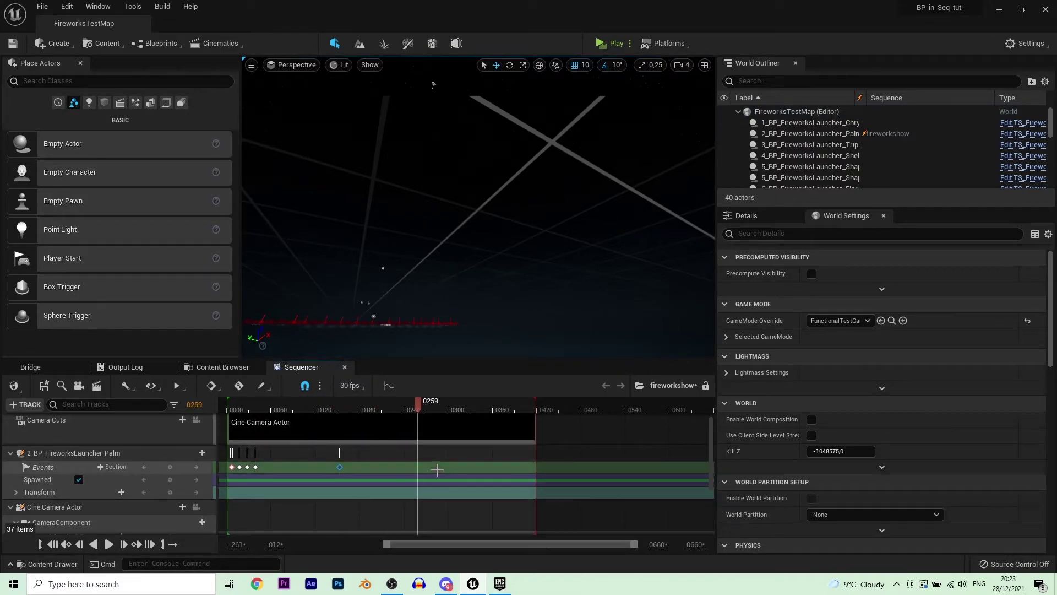
Capture the sequence with the added launch events as a new movie, saving the changes for the render
left_click(97, 386)
left_click(622, 473)
left_click(527, 417)
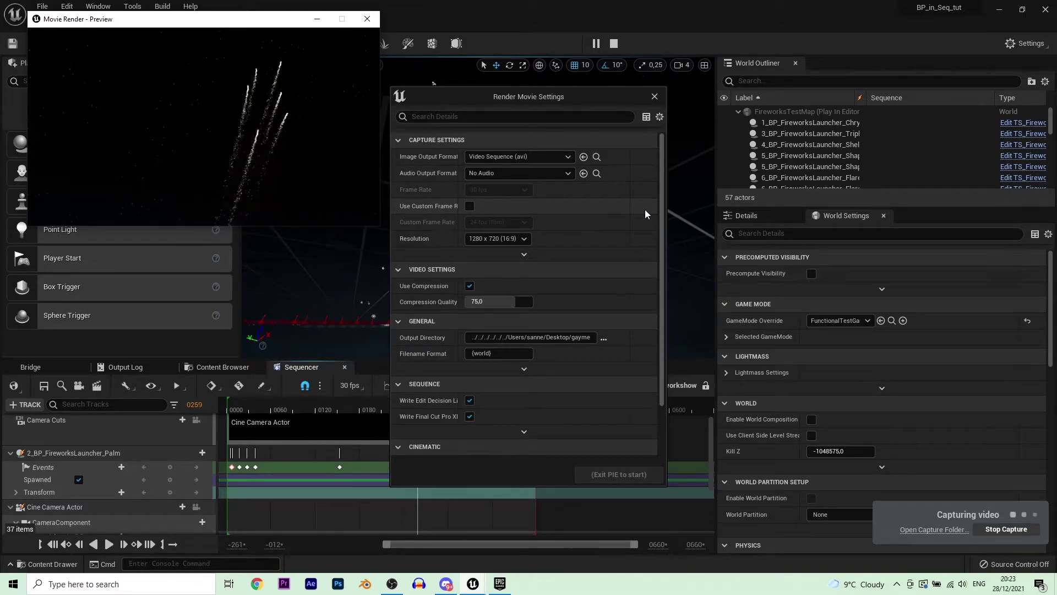
Search the plugins for "movie re", enable the Movie Render Queue beta plugin and restart the editor
left_click(98, 6)
mouse_move(130, 39)
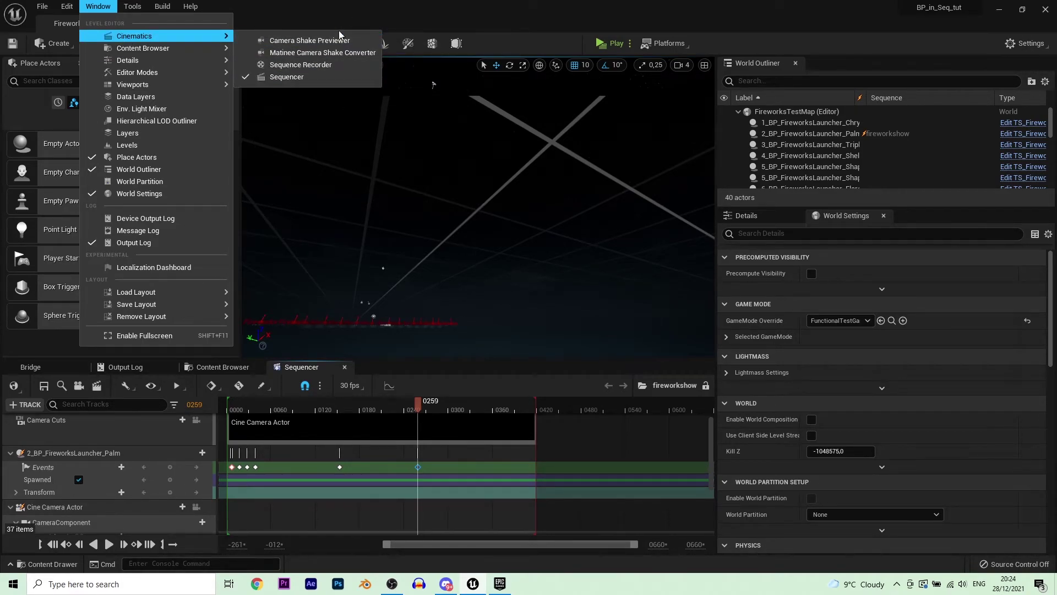
mouse_move(66, 6)
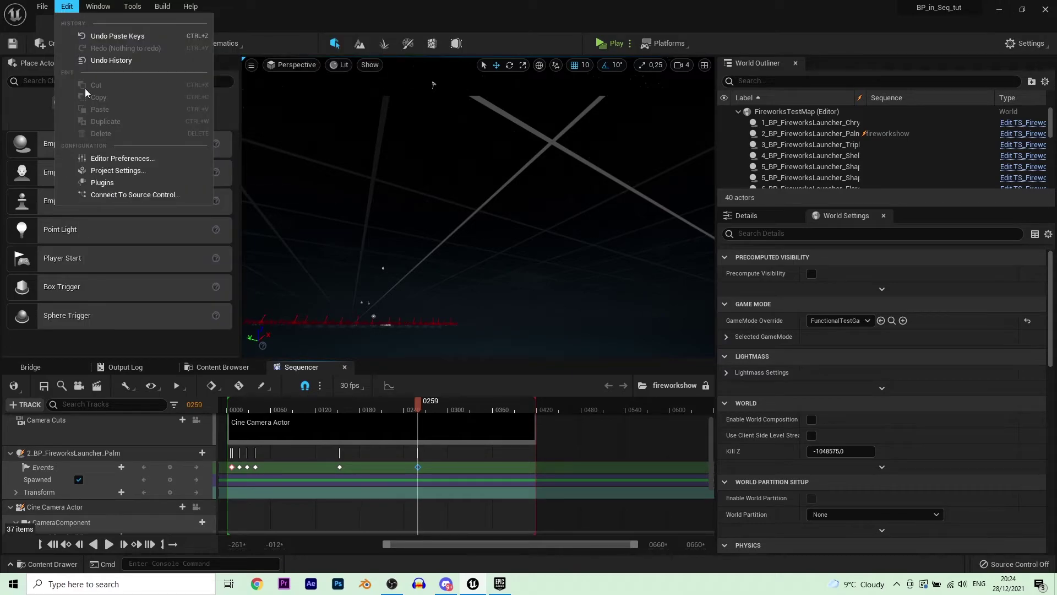
left_click(99, 182)
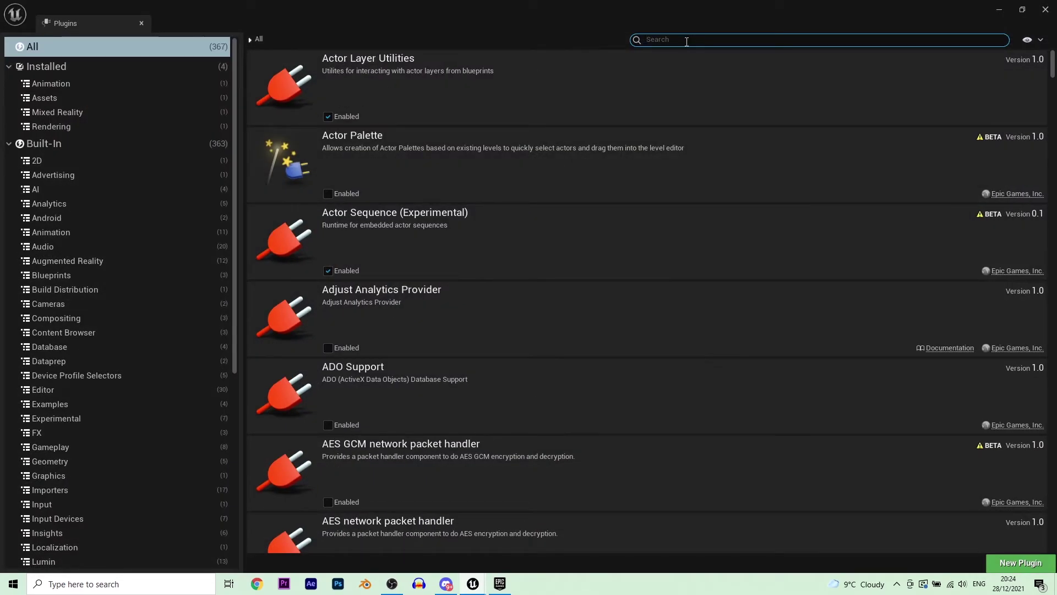
type("movi")
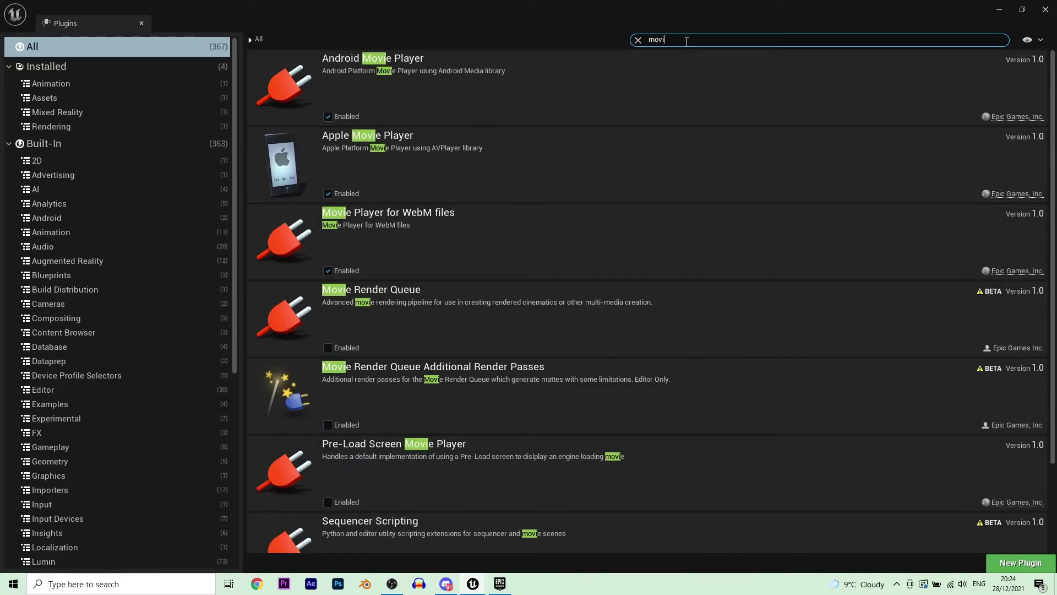
type("e re")
left_click(328, 194)
left_click(652, 329)
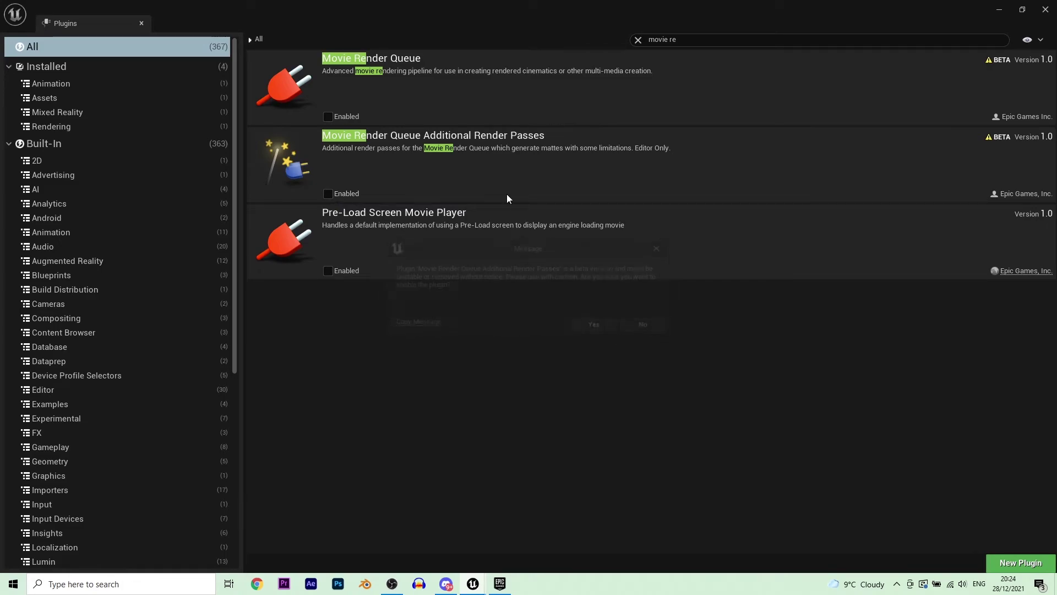
left_click(340, 117)
left_click(600, 320)
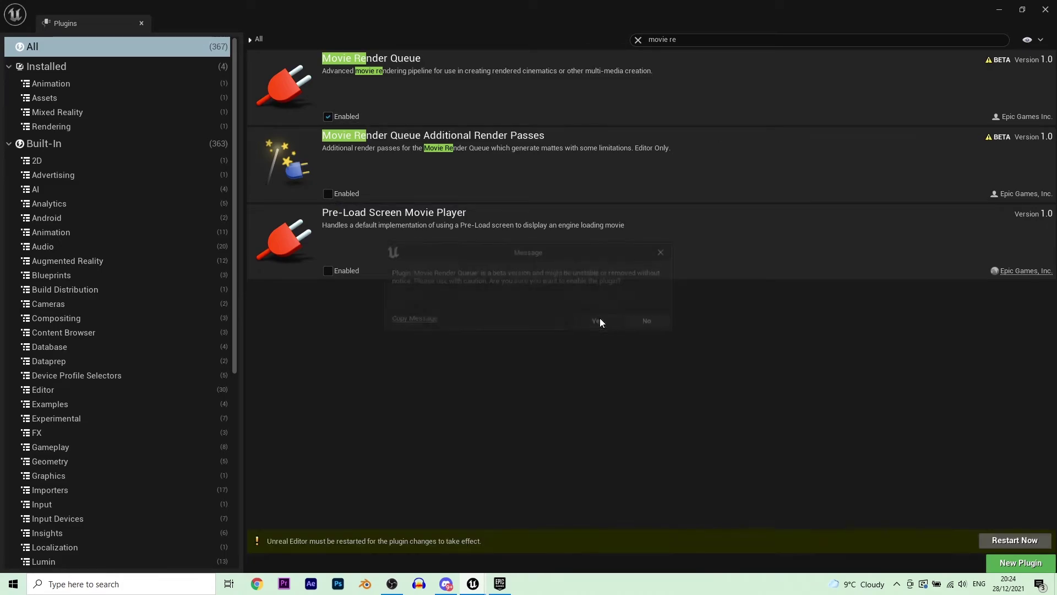
Open the Movie Render Queue and add the fireworkshow level sequence as a render job
left_click(139, 6)
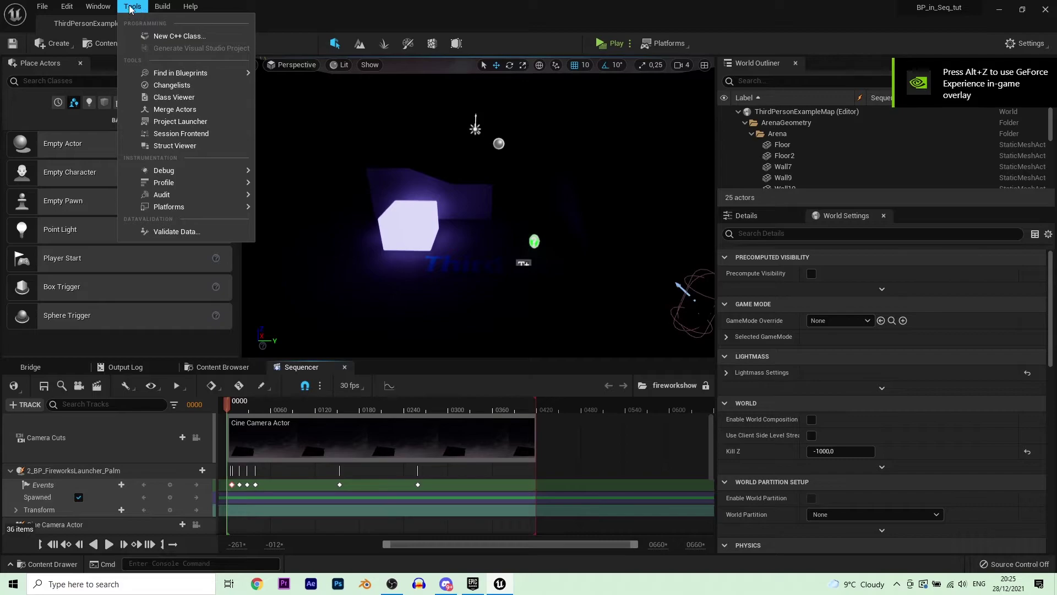
mouse_move(66, 7)
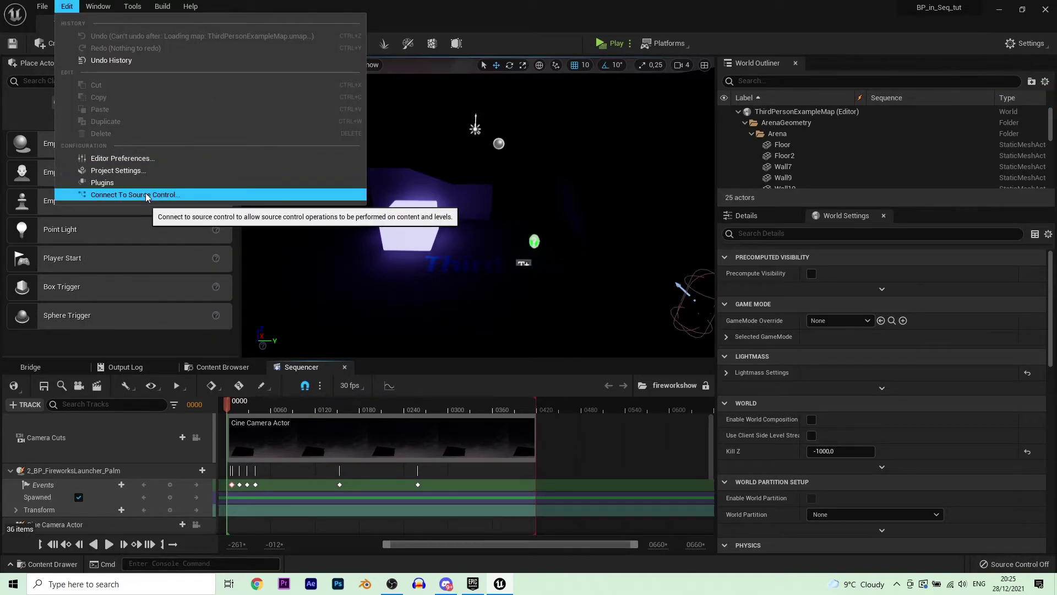
left_click(98, 6)
mouse_move(166, 36)
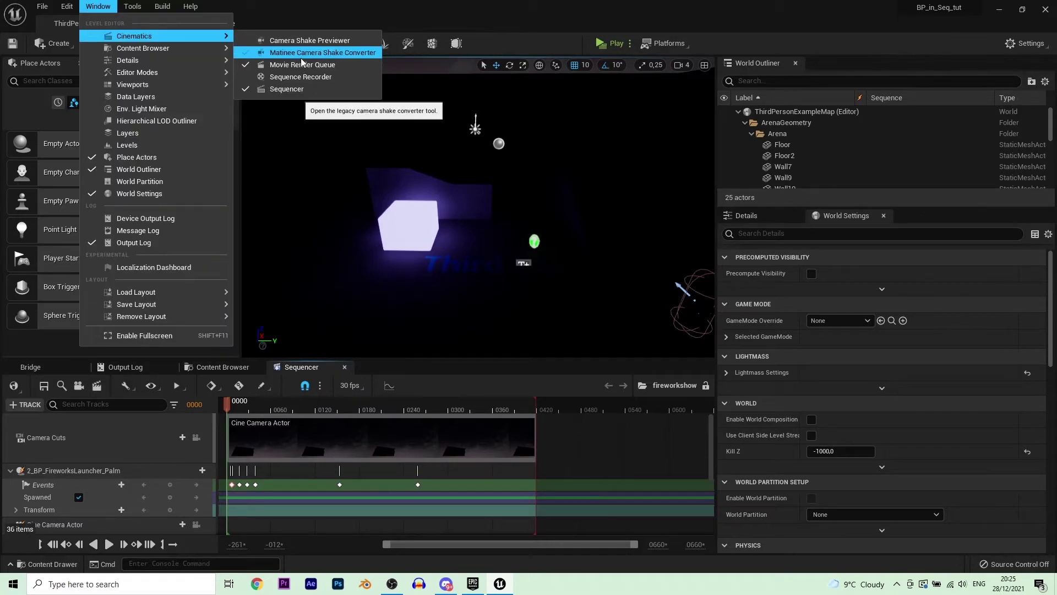
left_click(352, 65)
left_click(25, 41)
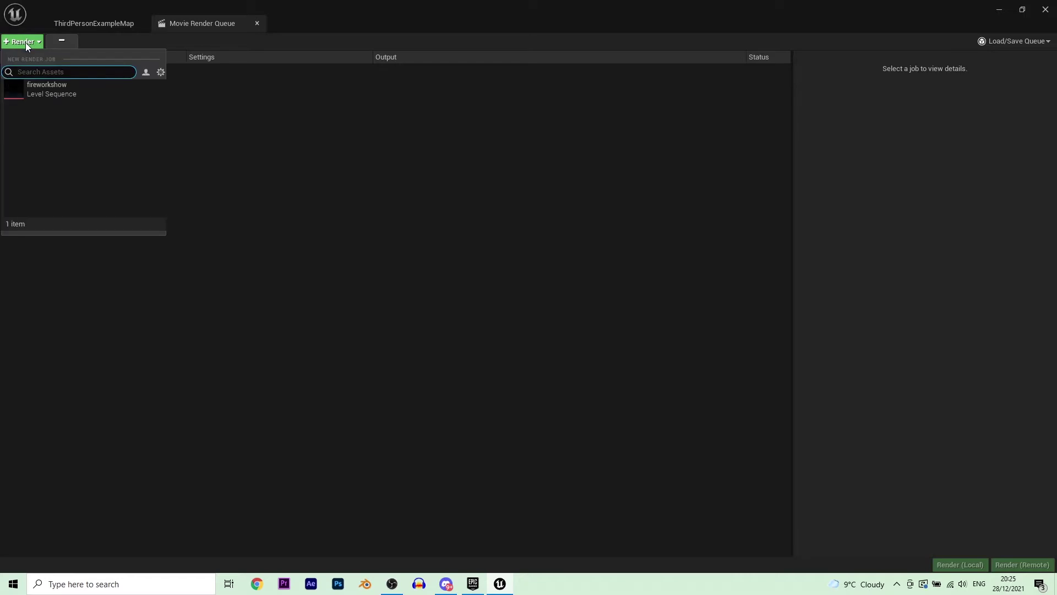
left_click(42, 90)
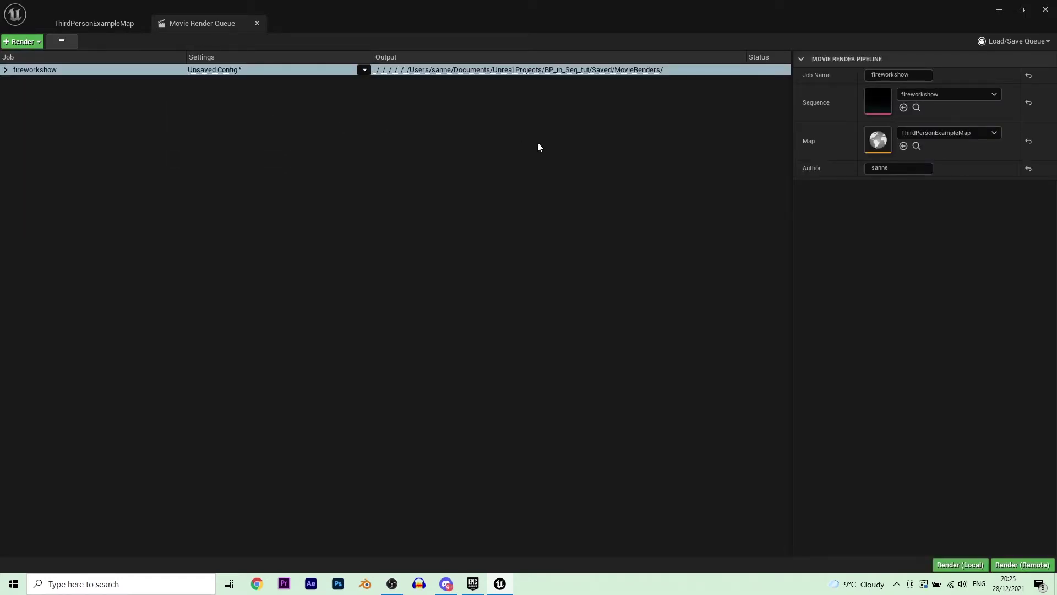
Open the fireworkshow job's output configuration and set the output resolution width to 1920*2
left_click(219, 71)
left_click(385, 234)
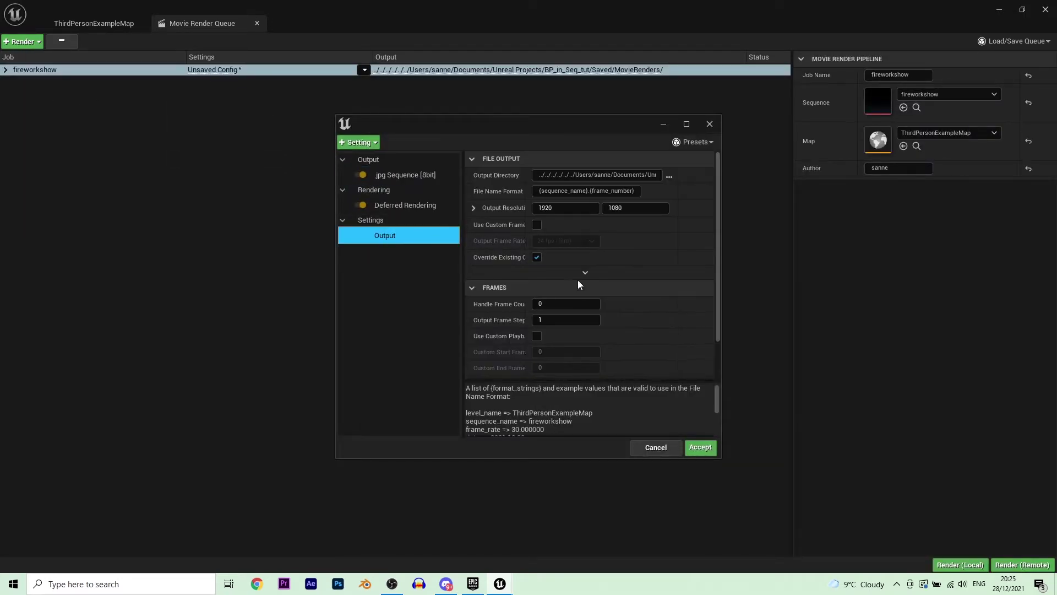
left_click(551, 207)
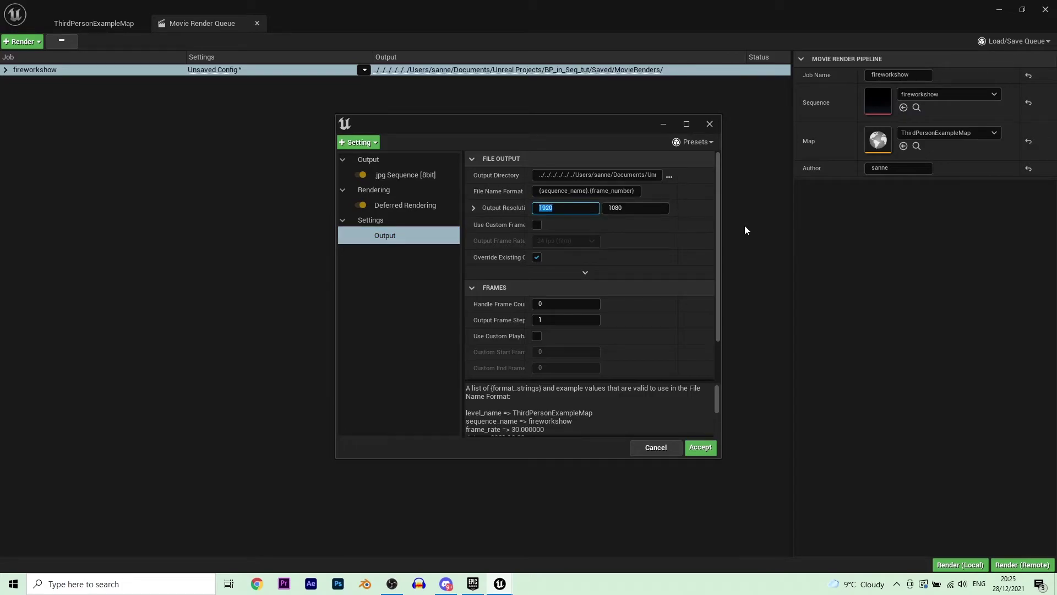
left_click(566, 209)
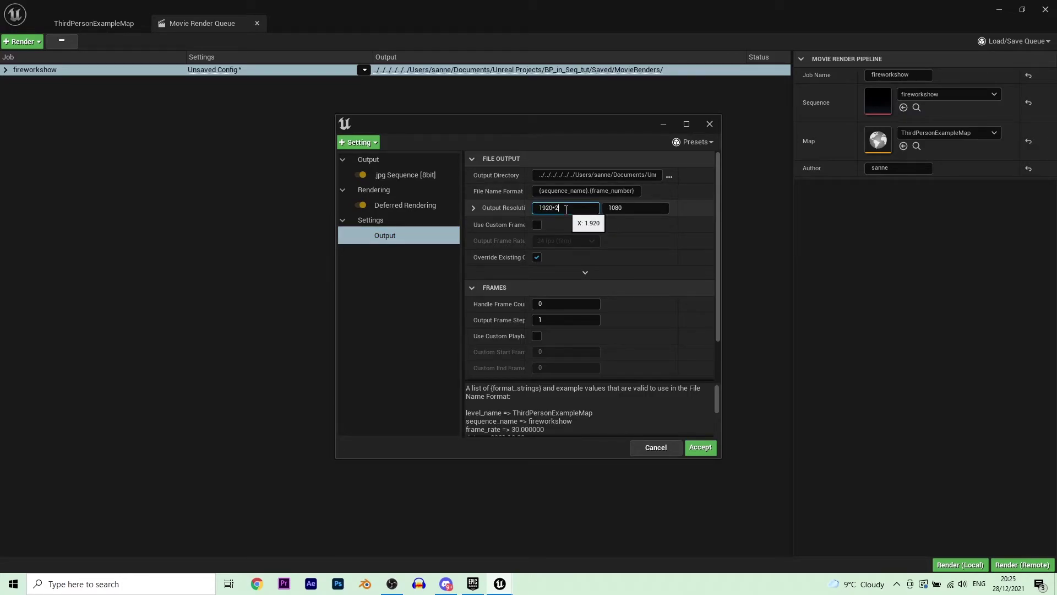
key("Tab")
Replace the .jpg sequence output of the render job with a .png Sequence [8bit] output
left_click(405, 180)
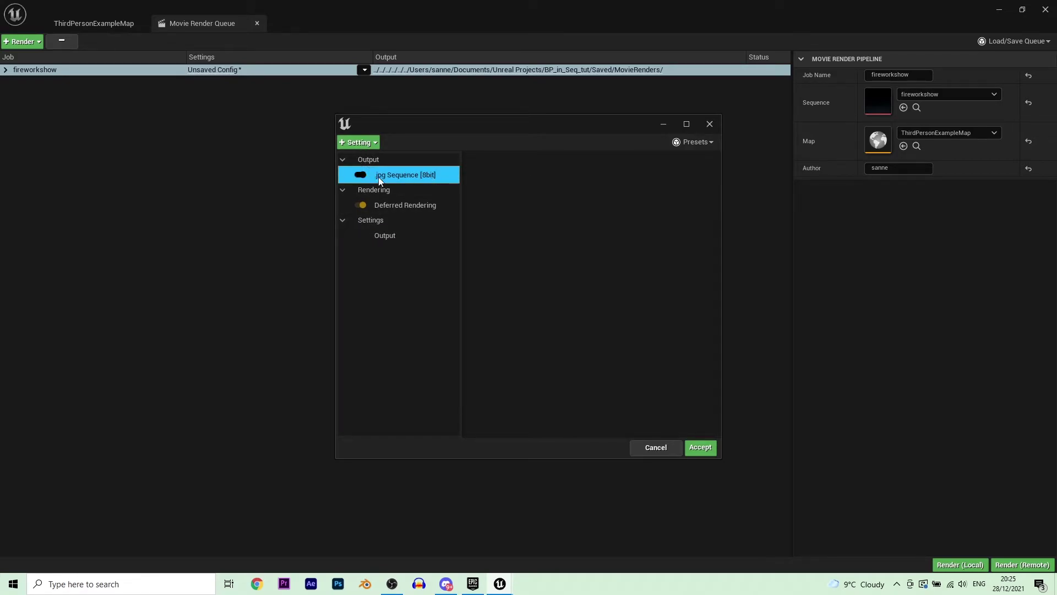
key("Delete")
left_click(370, 142)
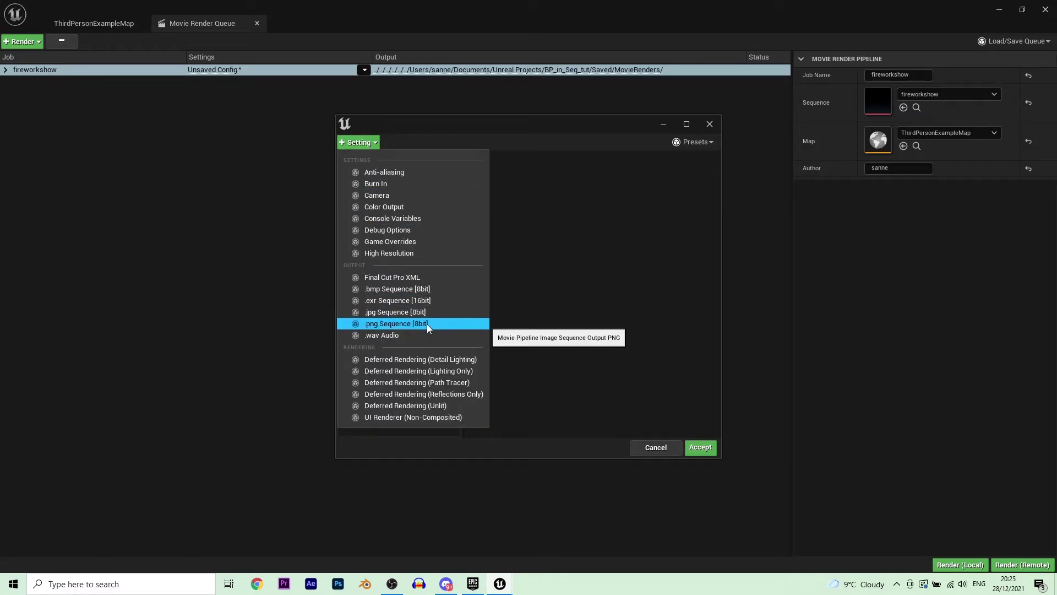
left_click(397, 324)
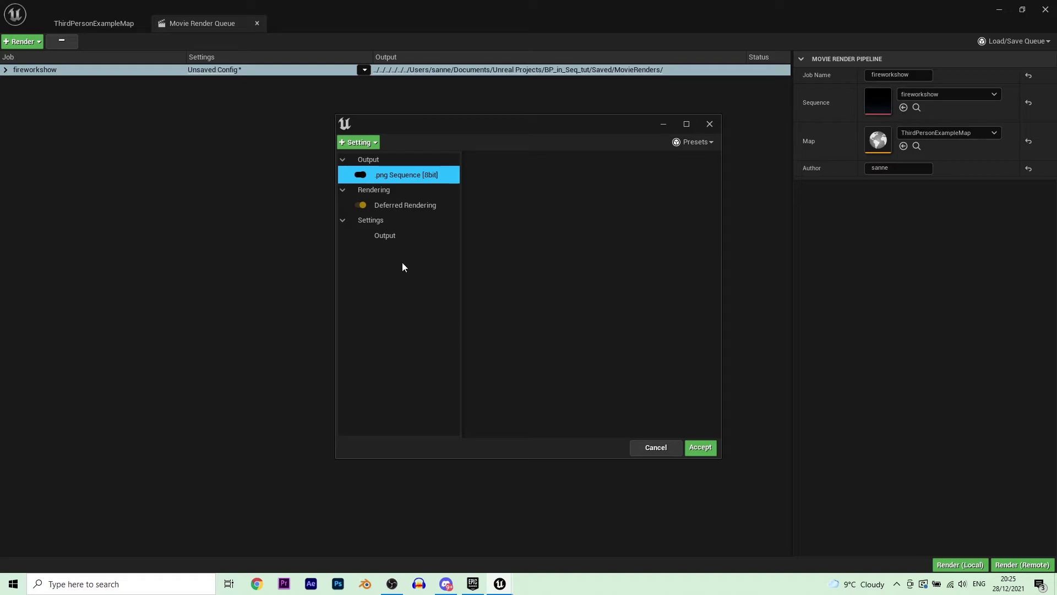
Add an Anti-aliasing setting with the override enabled, spatial sample count 2 and temporal sample count 16, and accept the configuration
left_click(366, 144)
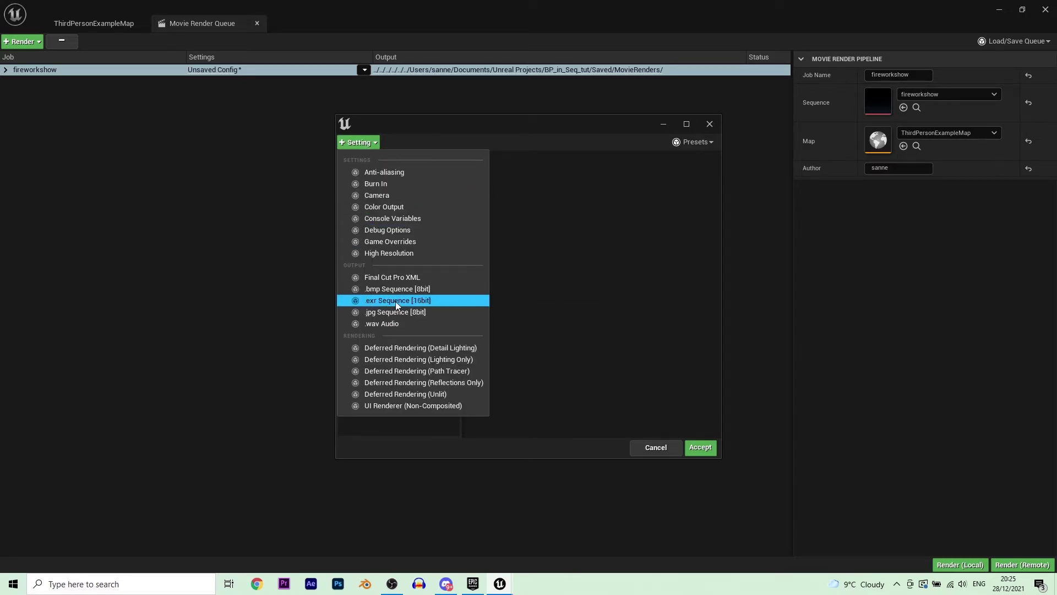
left_click(401, 174)
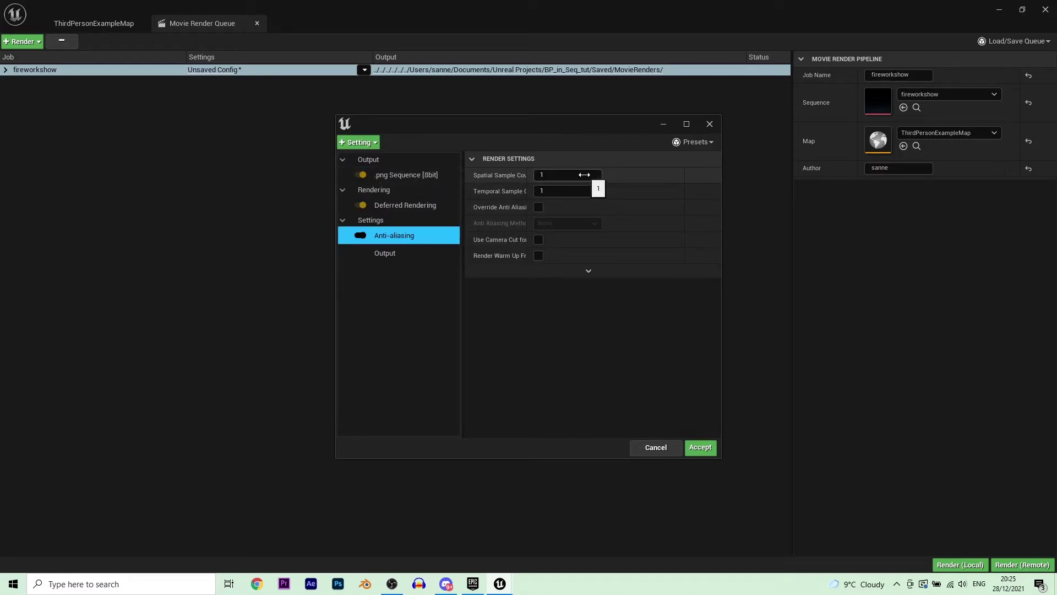
left_click(538, 207)
left_click(568, 191)
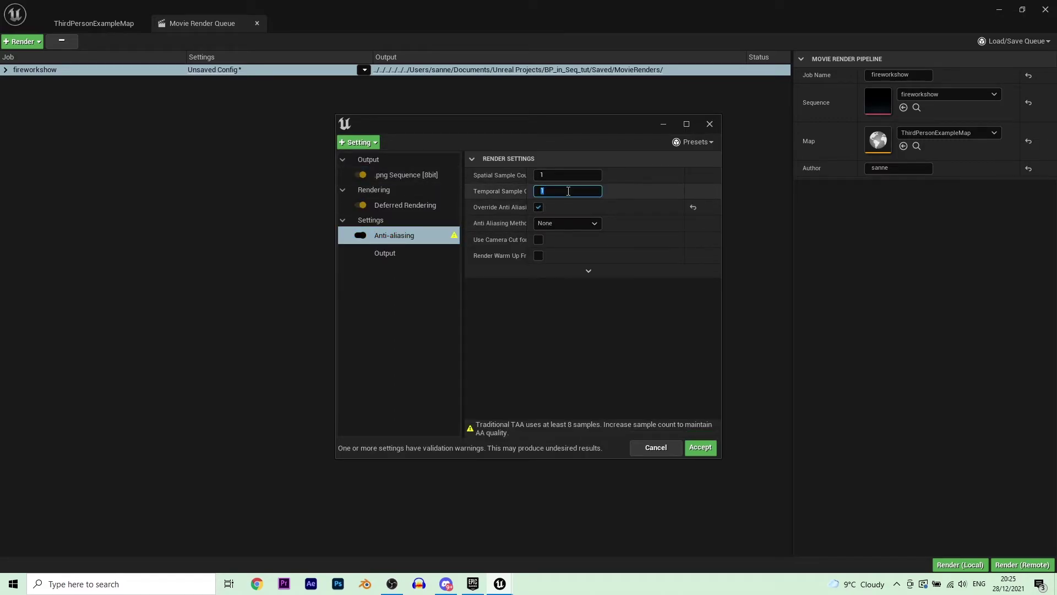
left_click(566, 175)
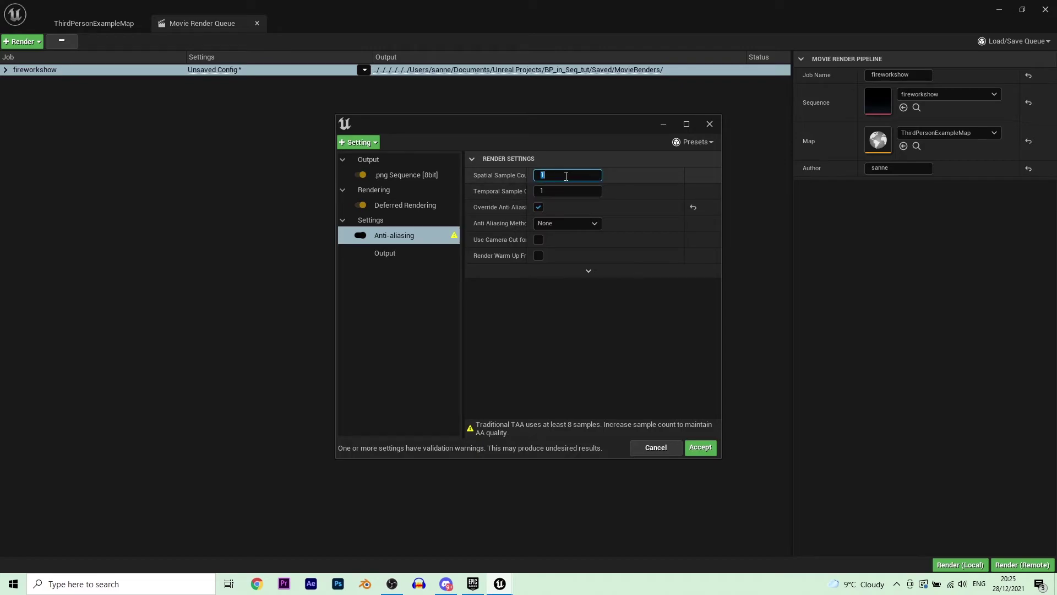
type("2")
key("Tab")
type("16")
key("Return")
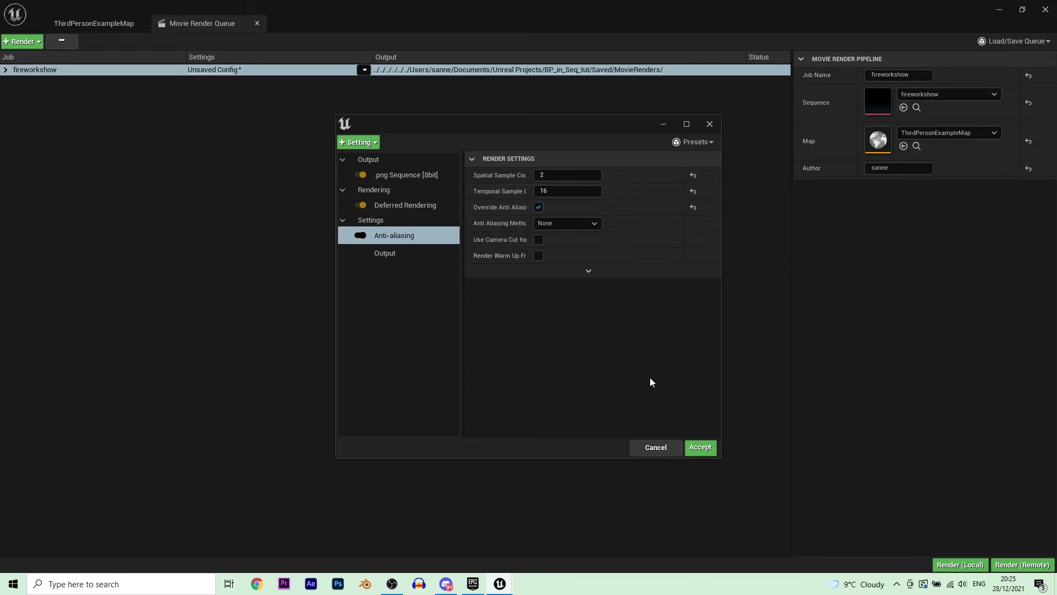
left_click(700, 447)
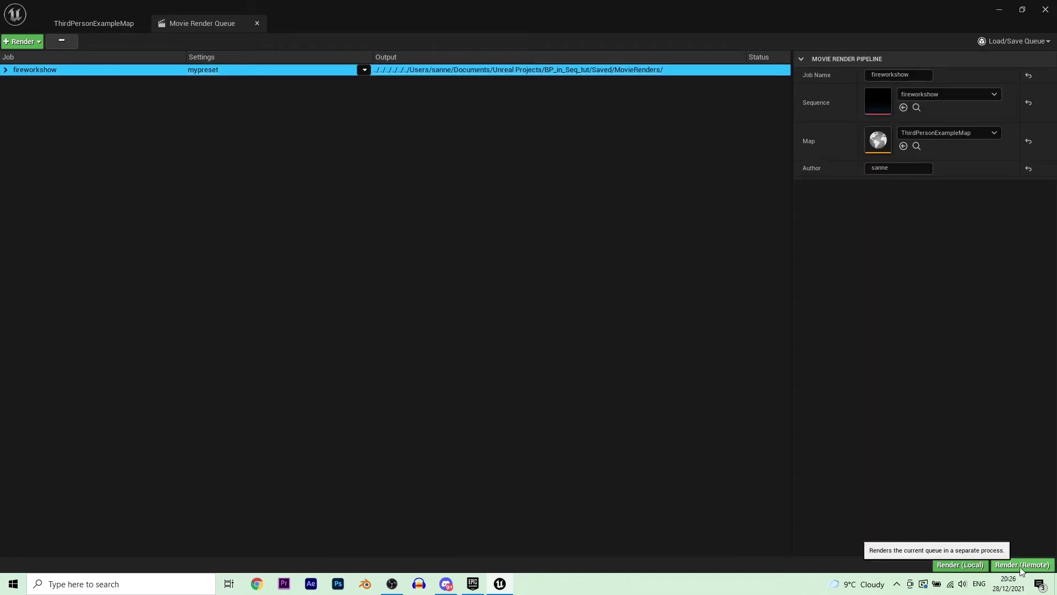
Start a remote render of the fireworkshow job and close the editor window
left_click(1022, 565)
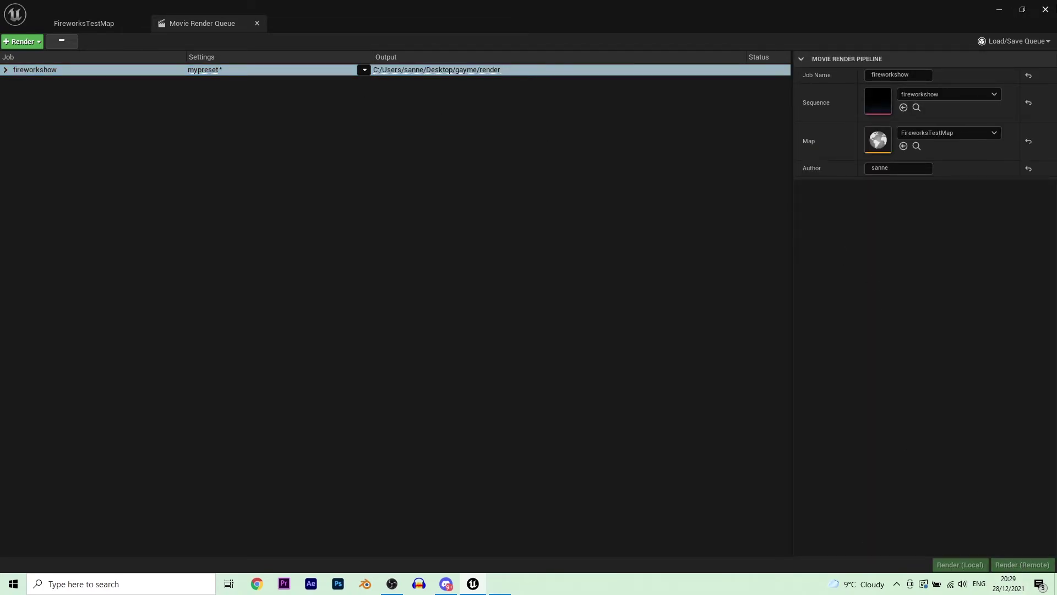
left_click(1046, 13)
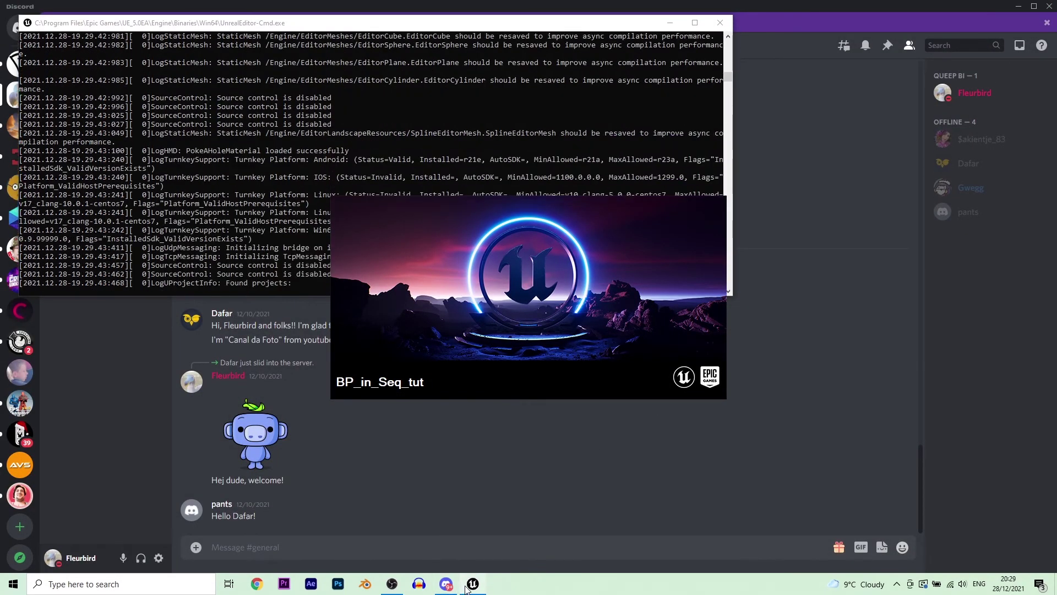